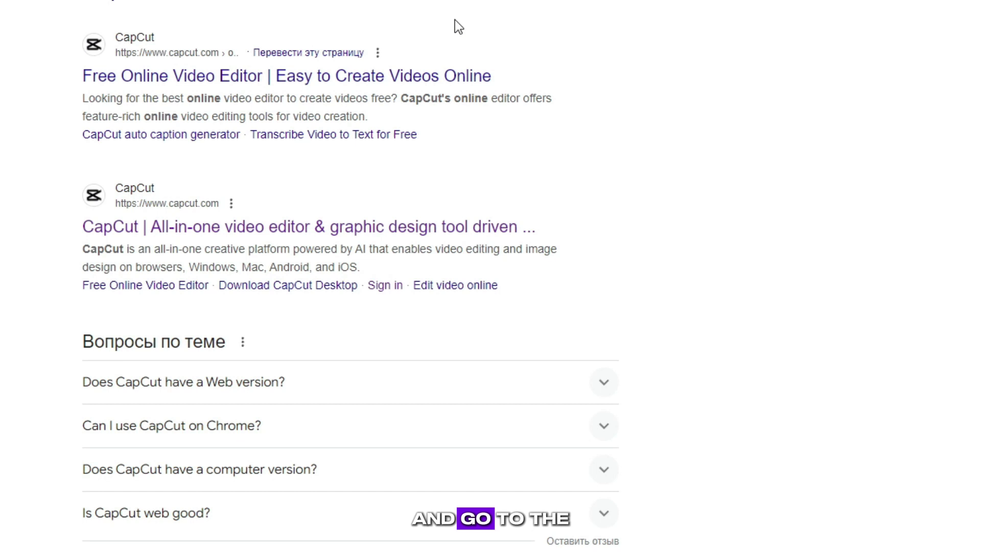
Step: Follow the CapCut 'Free Online Video Editor' search result to capcut.com/tools/online-video-editor
{"action": "left_click", "coordinate": [258, 77]}
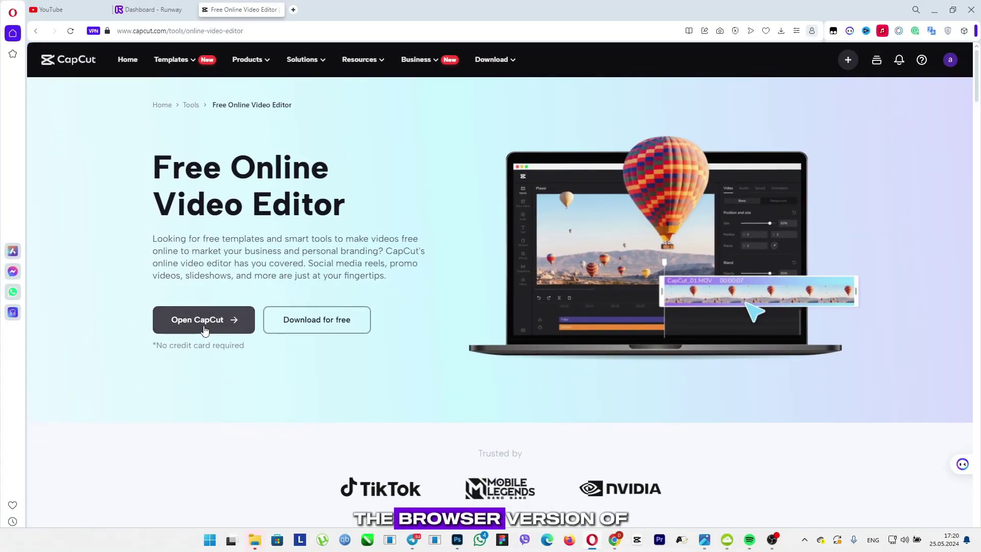
{"action": "left_click", "coordinate": [205, 320]}
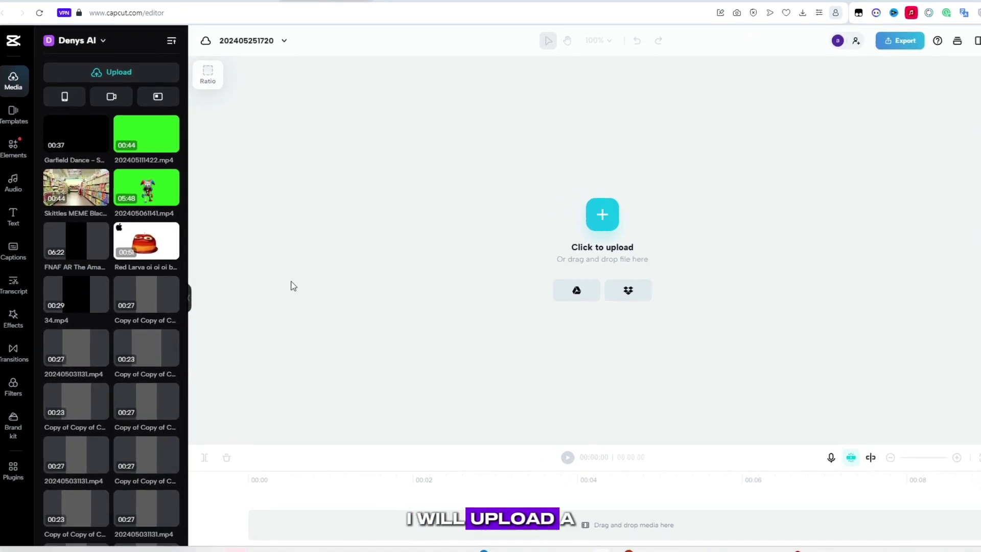
Step: Add Garfield Dance - So Good.mp4 to the timeline, mute its audio, and preview the dance
{"action": "left_click", "coordinate": [87, 132]}
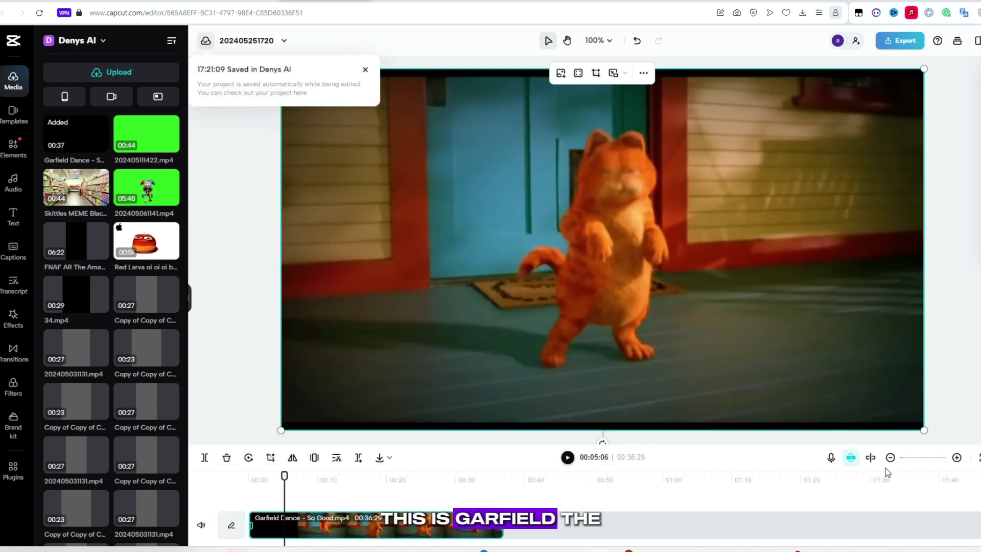
{"action": "left_click", "coordinate": [198, 529]}
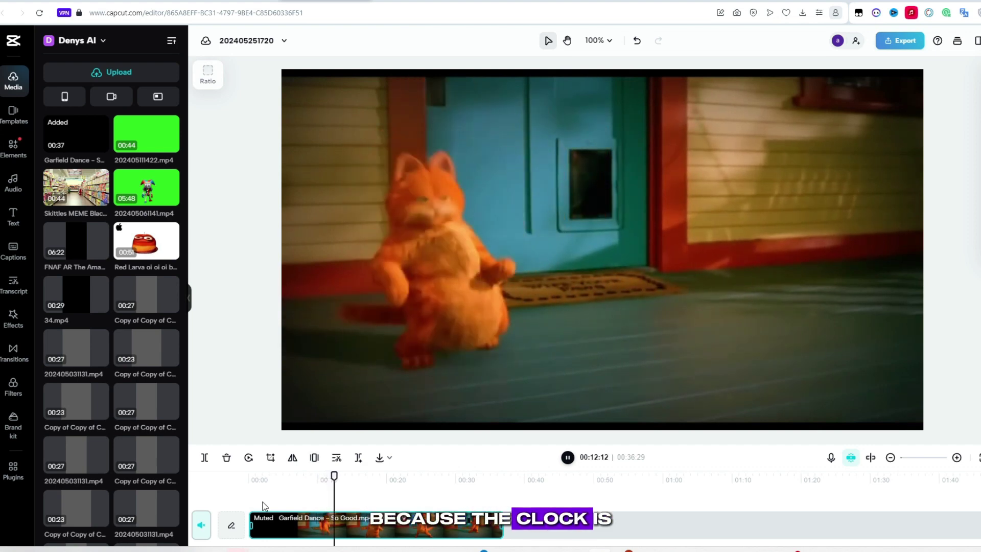
{"action": "key", "text": "space"}
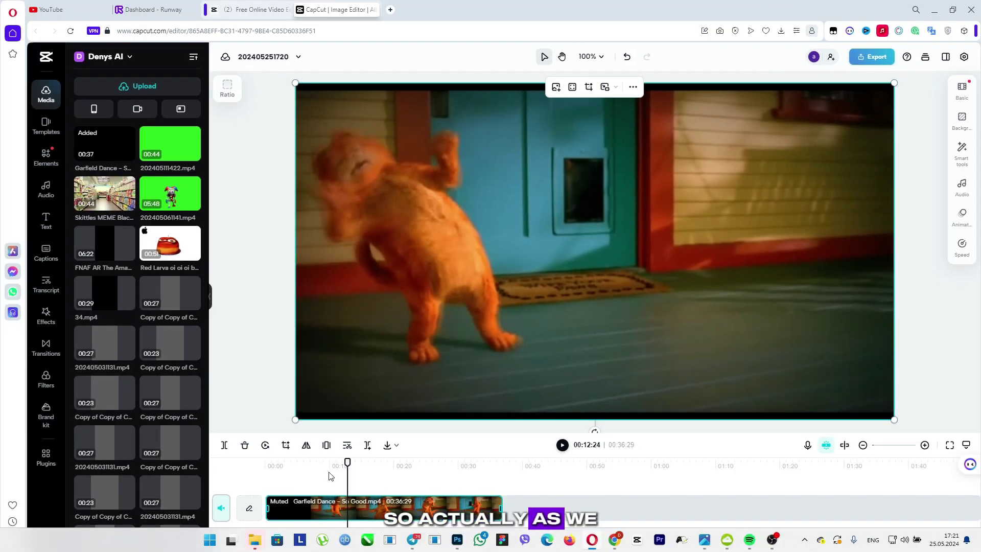
{"action": "left_click_drag", "start_coordinate": [347, 463], "coordinate": [411, 461]}
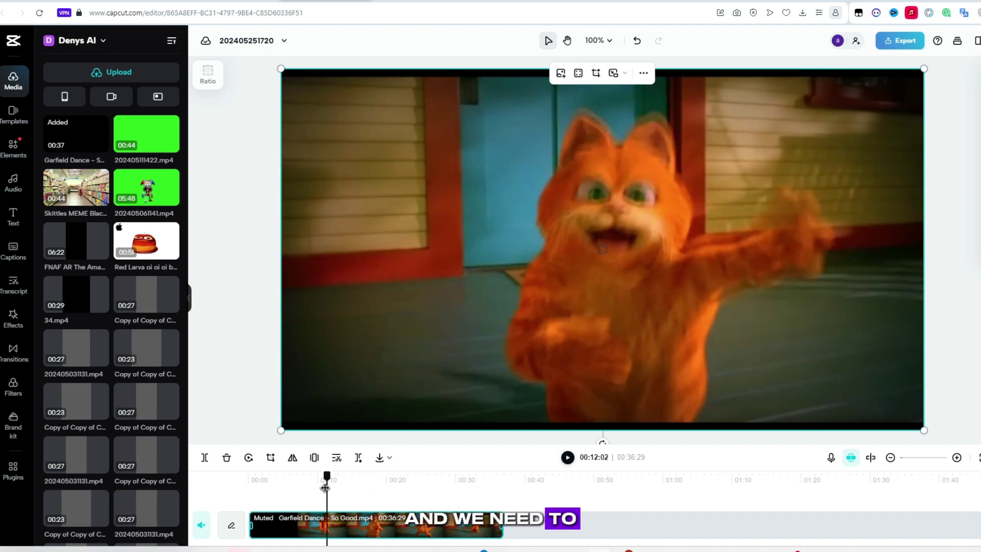
{"action": "key", "text": "space"}
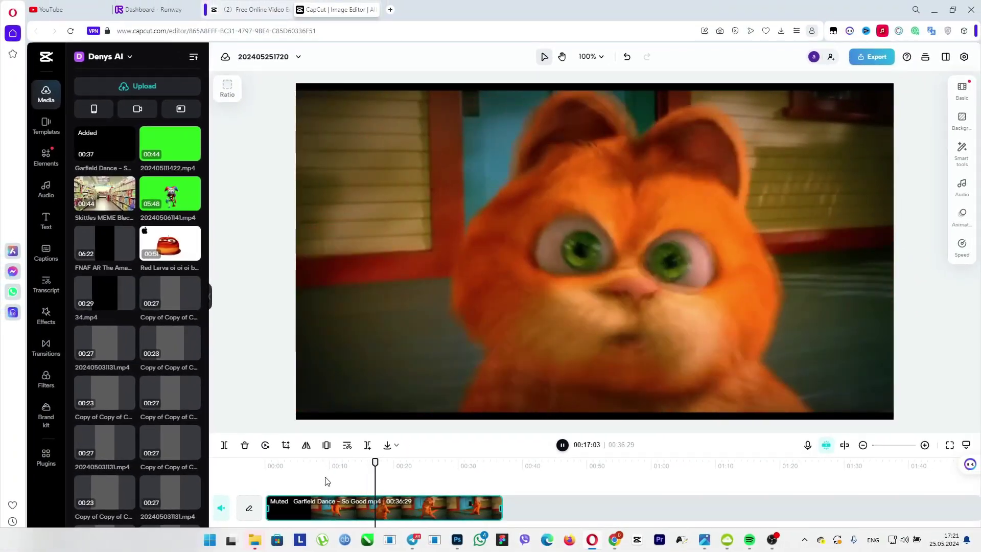
{"action": "key", "text": "space"}
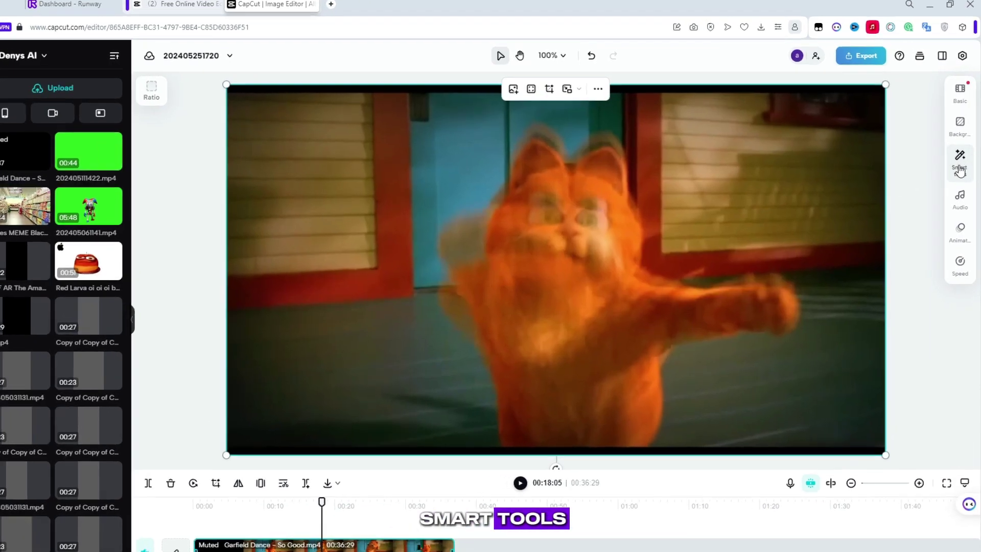
Step: Turn on Auto removal under Smart tools' Remove background to isolate Garfield on black
{"action": "left_click", "coordinate": [961, 160]}
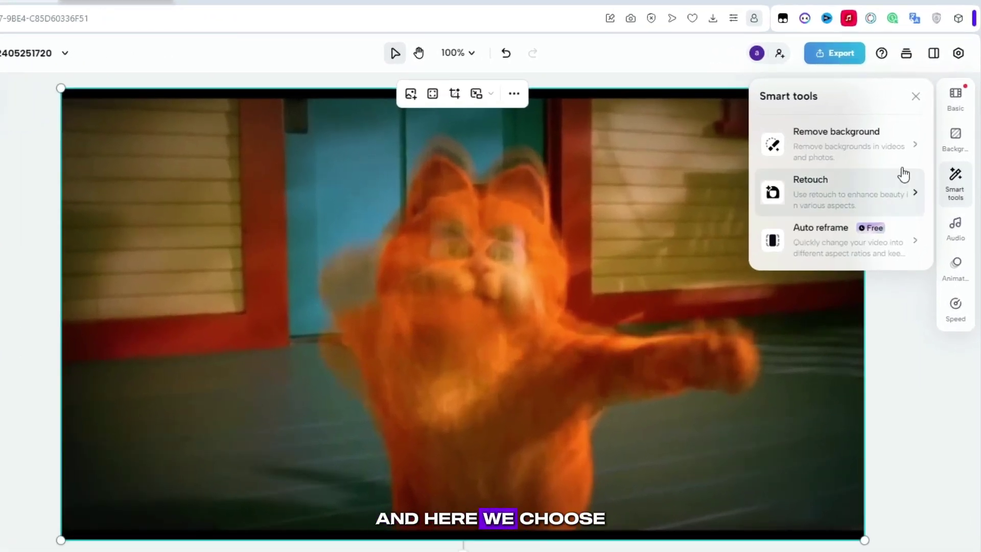
{"action": "mouse_move", "coordinate": [833, 158]}
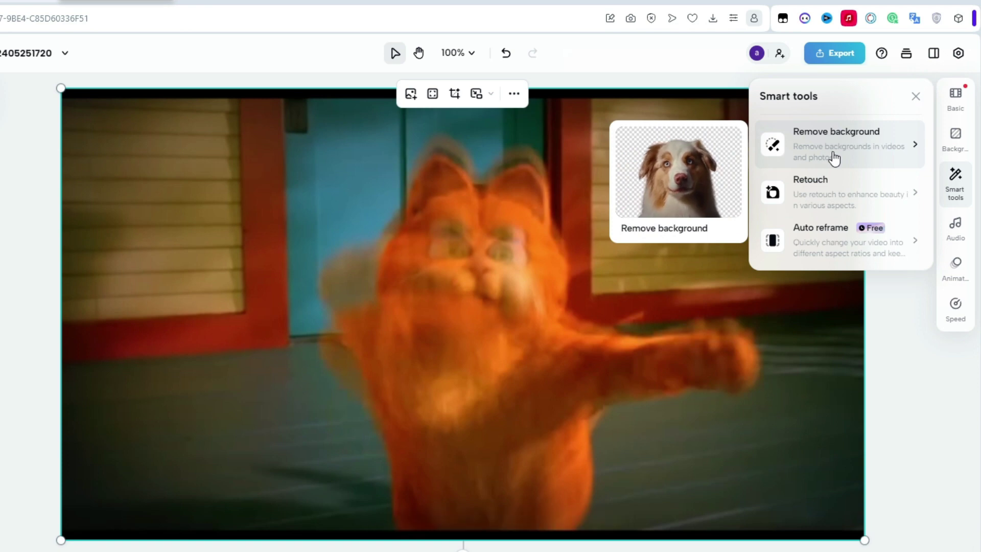
{"action": "left_click", "coordinate": [834, 158]}
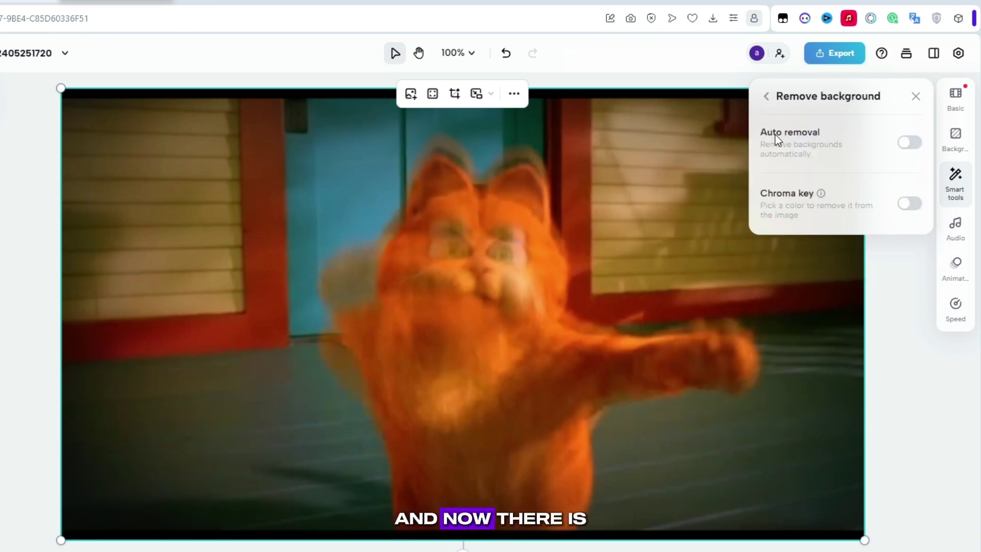
{"action": "left_click", "coordinate": [909, 143]}
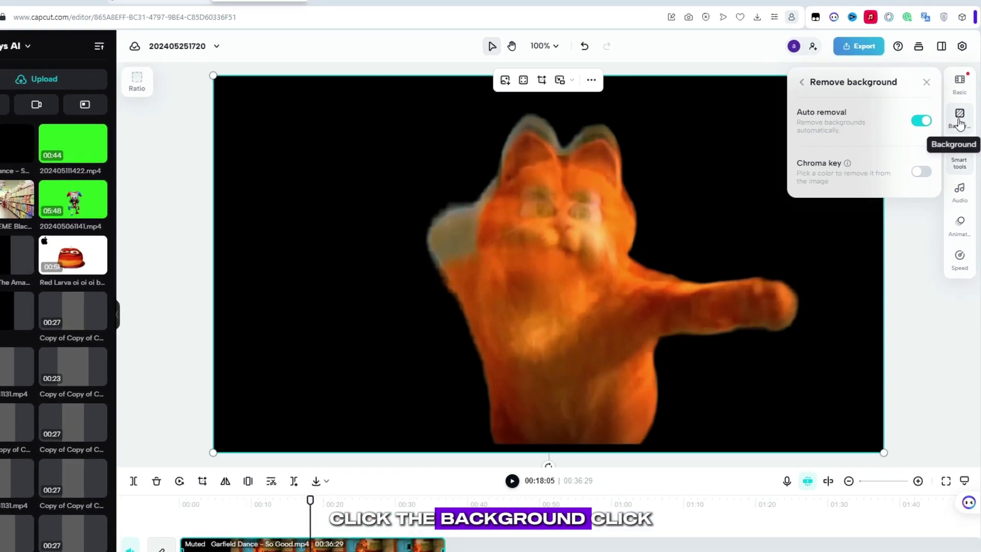
Step: Set the background colour to green #20c113 and scrub the clip to check the cutout
{"action": "left_click", "coordinate": [962, 120]}
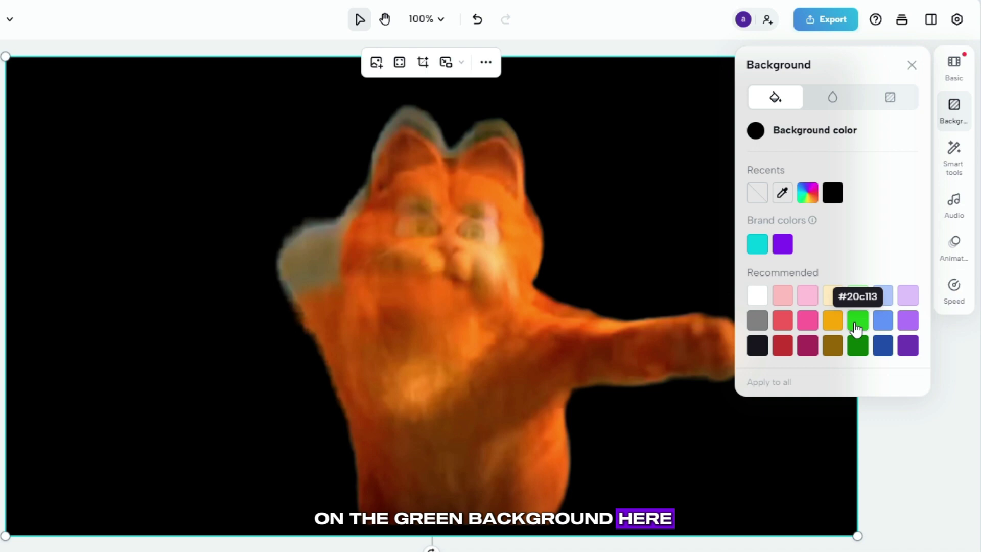
{"action": "left_click", "coordinate": [856, 321]}
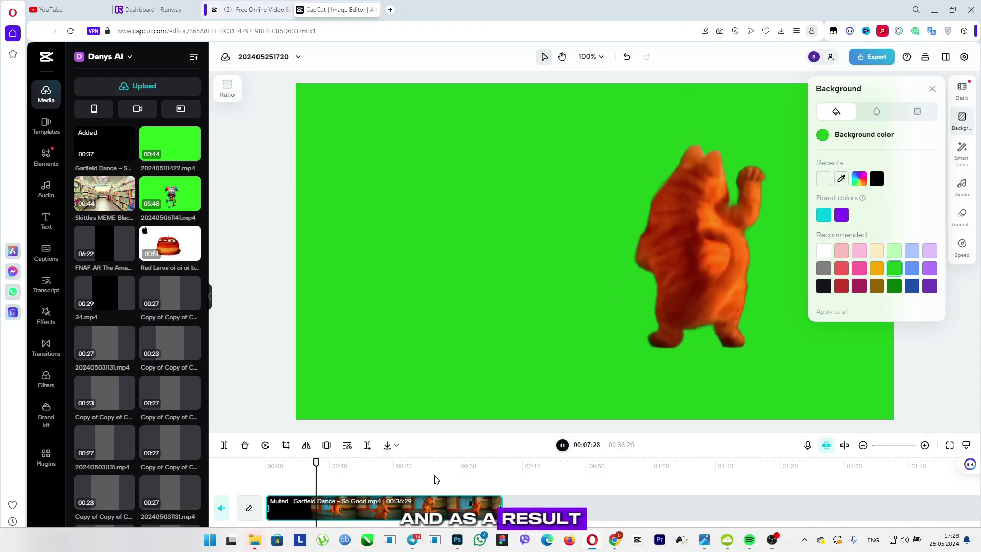
{"action": "key", "text": "space"}
{"action": "left_click", "coordinate": [934, 93]}
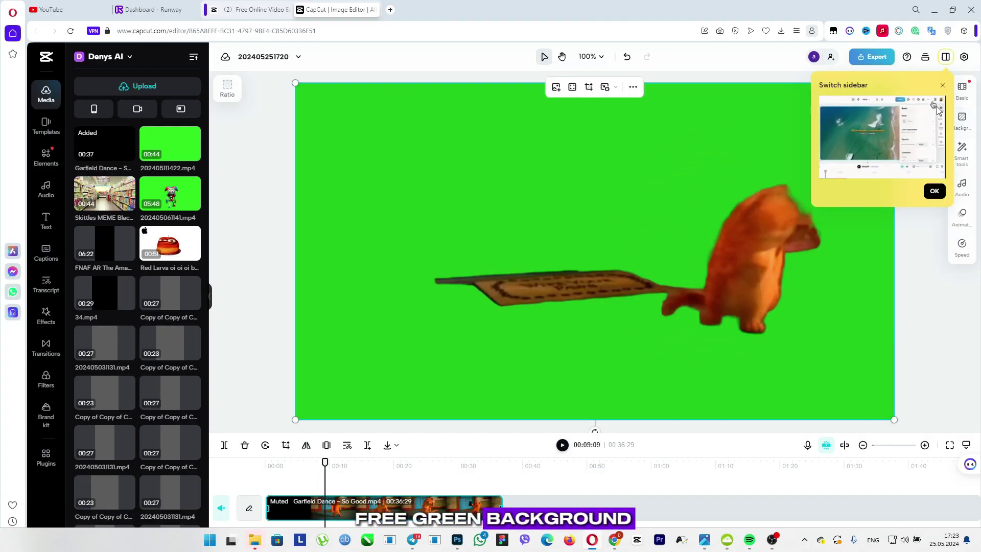
{"action": "left_click", "coordinate": [417, 462]}
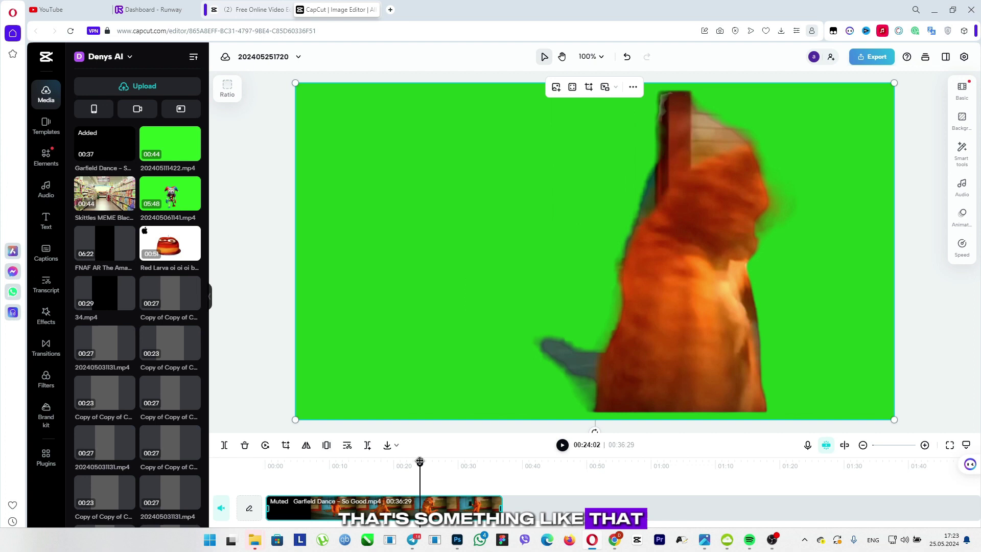
{"action": "left_click_drag", "start_coordinate": [418, 462], "coordinate": [470, 467]}
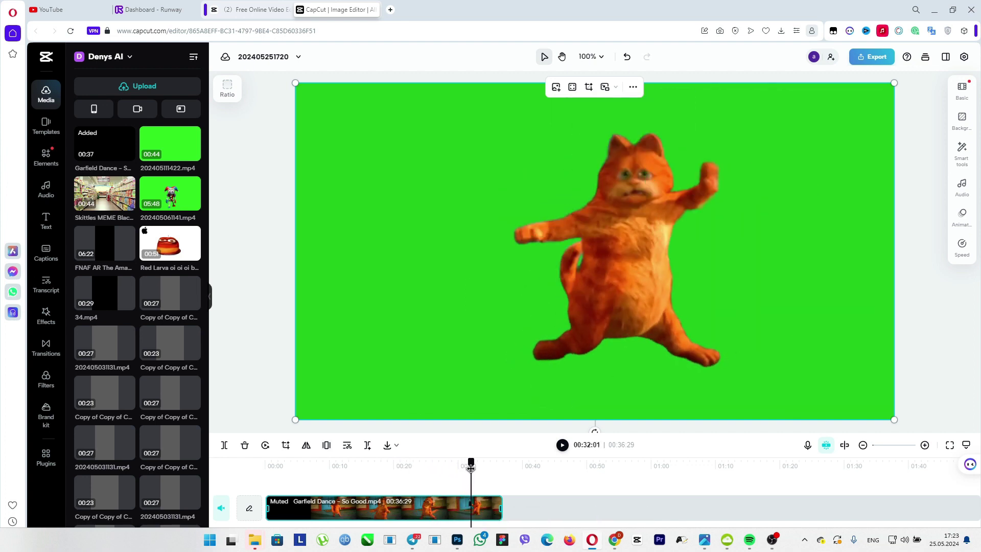
{"action": "key", "text": "space"}
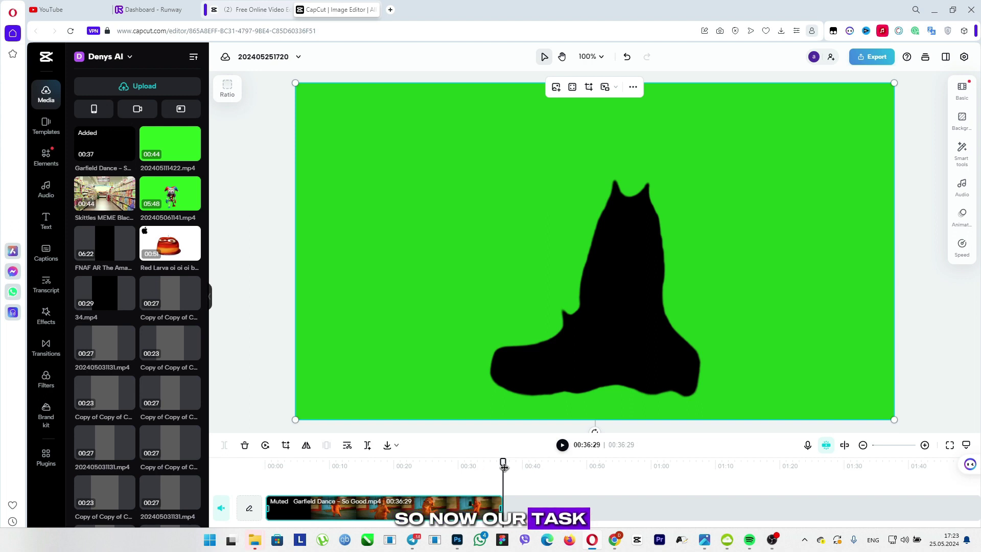
Step: Export and download the video as 1080p, High quality, 50fps MP4
{"action": "left_click_drag", "start_coordinate": [503, 466], "coordinate": [279, 486]}
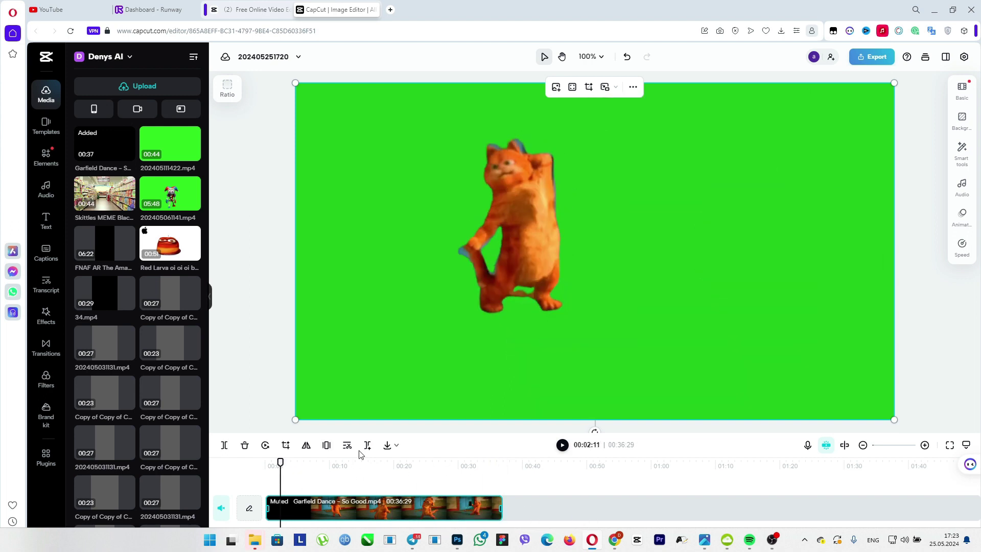
{"action": "left_click", "coordinate": [869, 55]}
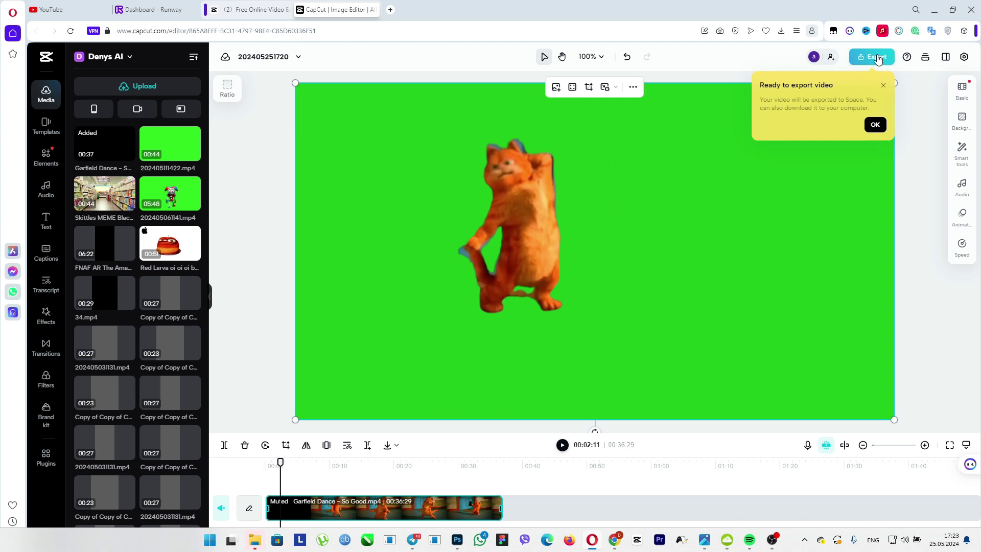
{"action": "left_click", "coordinate": [877, 59]}
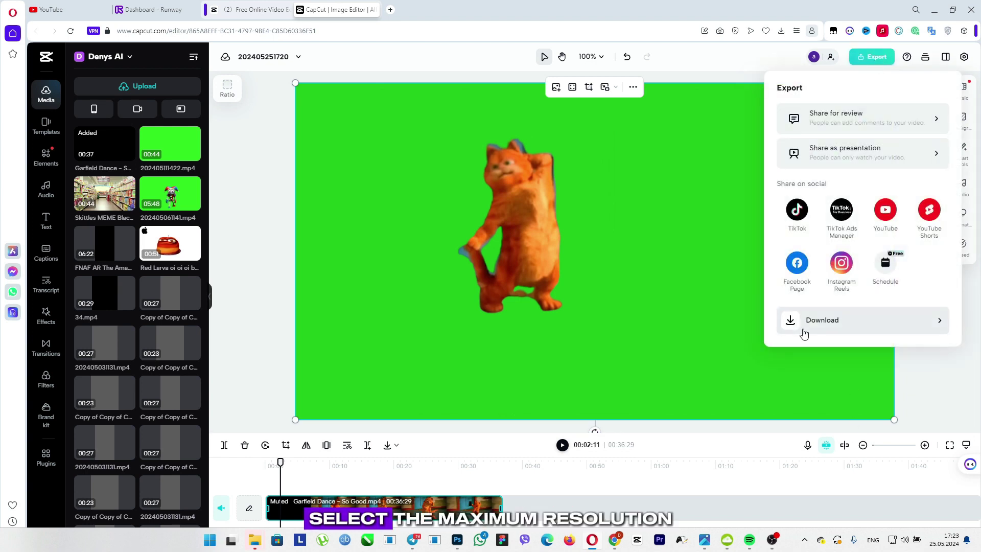
{"action": "left_click", "coordinate": [826, 321]}
{"action": "left_click", "coordinate": [828, 209]}
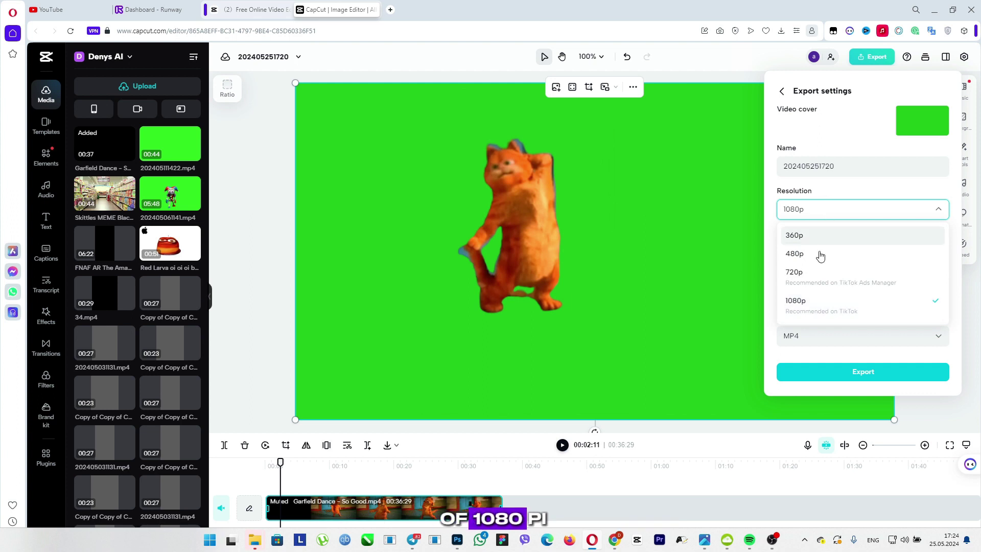
{"action": "left_click", "coordinate": [800, 307]}
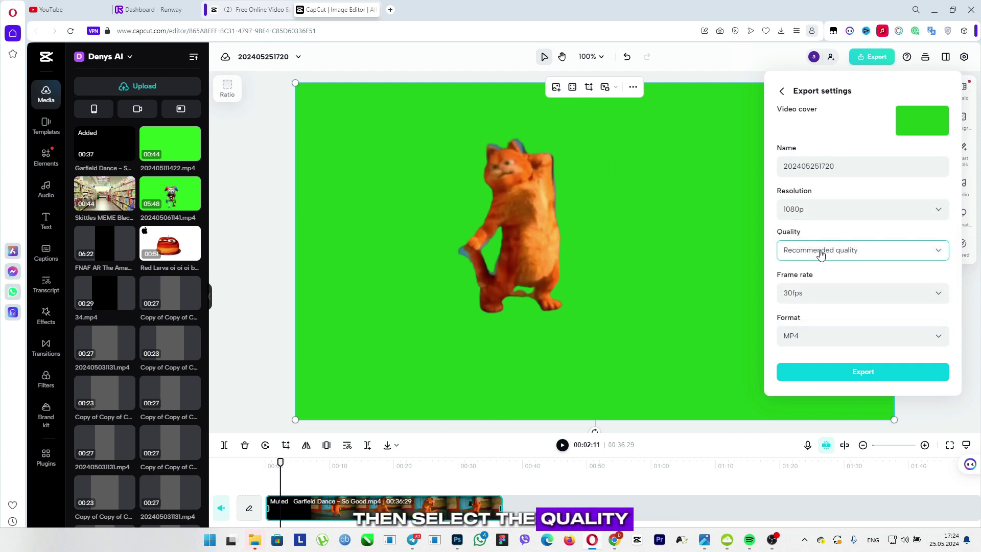
{"action": "left_click", "coordinate": [820, 251]}
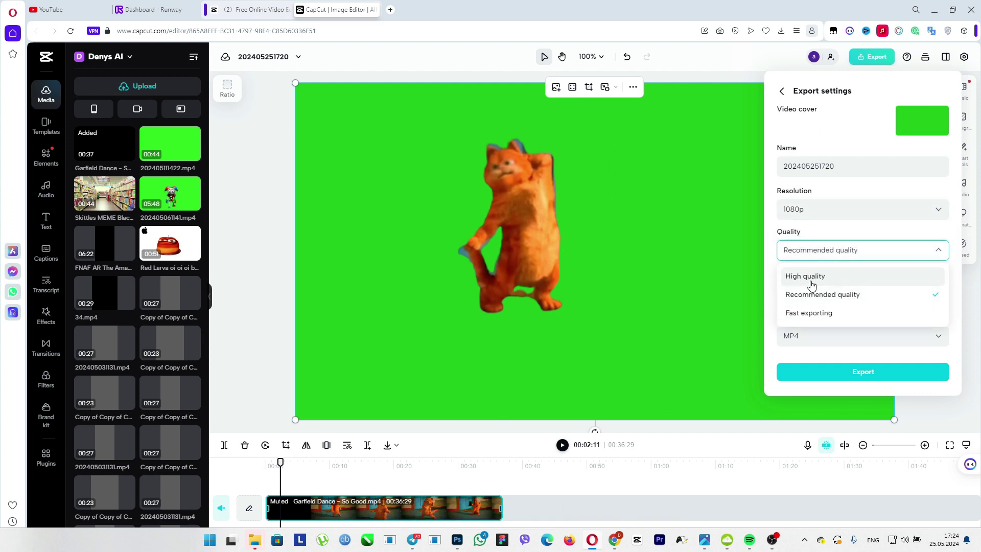
{"action": "left_click", "coordinate": [812, 278]}
{"action": "left_click", "coordinate": [836, 292]}
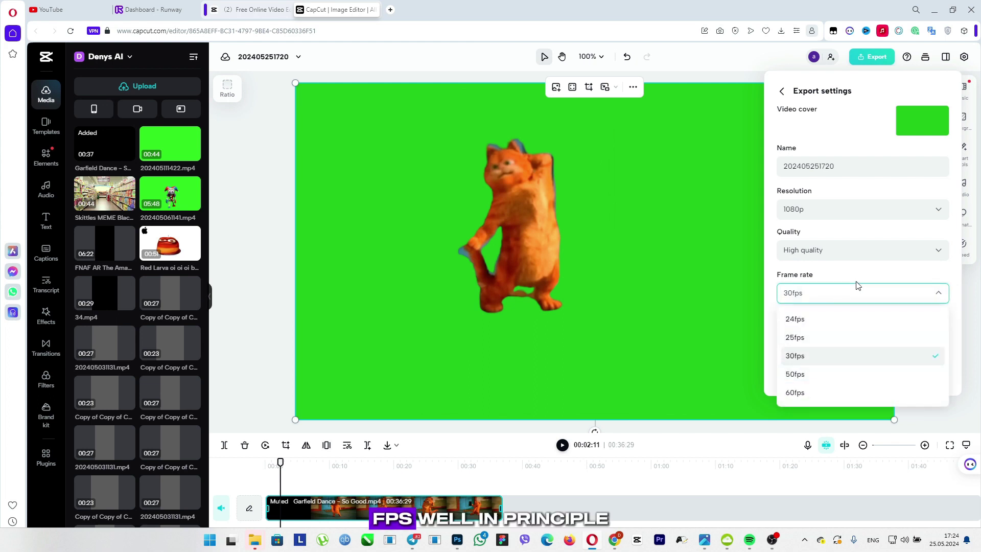
{"action": "left_click", "coordinate": [819, 381]}
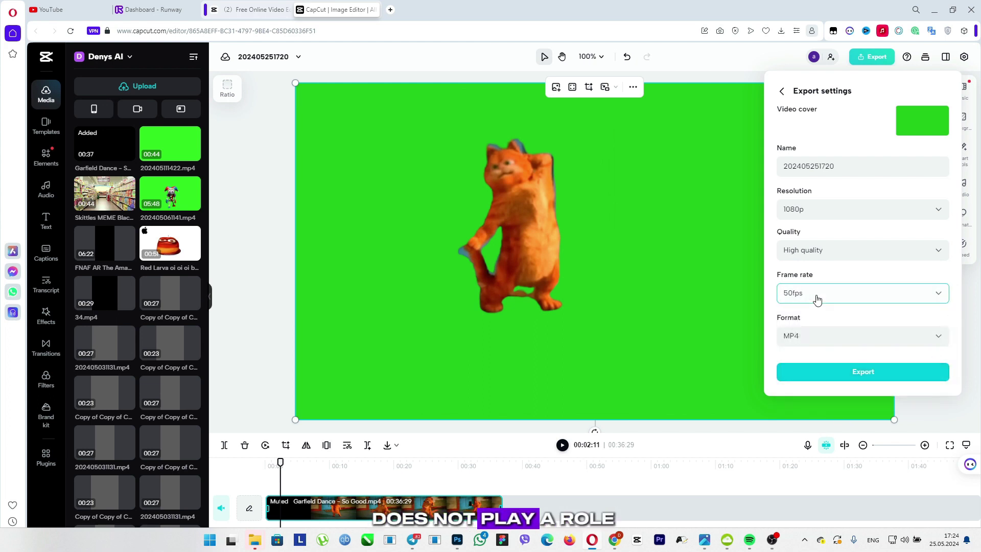
{"action": "left_click", "coordinate": [856, 372]}
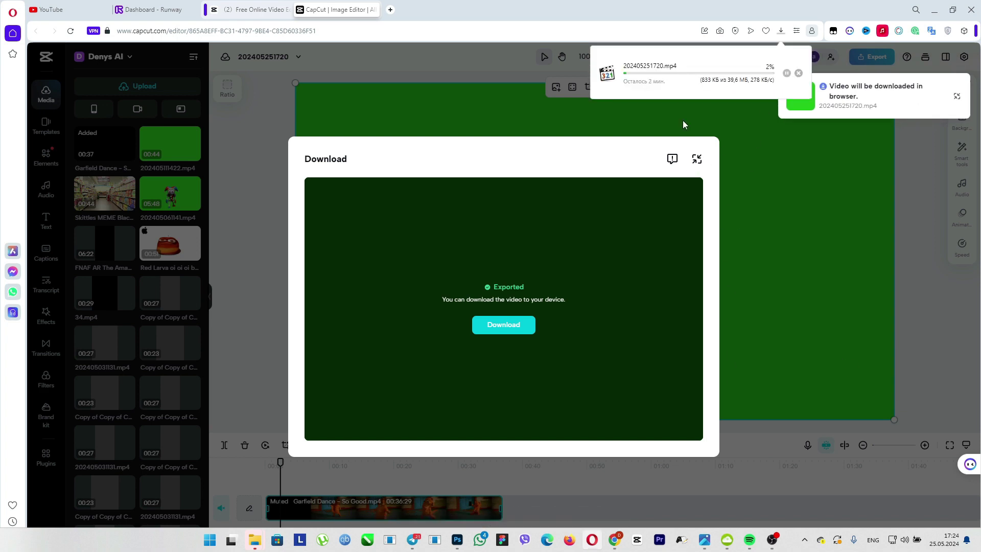
Step: In CapCut desktop, stretch the village panorama to end with the green-screen 202405251720.mp4 clip
{"action": "left_click", "coordinate": [637, 539]}
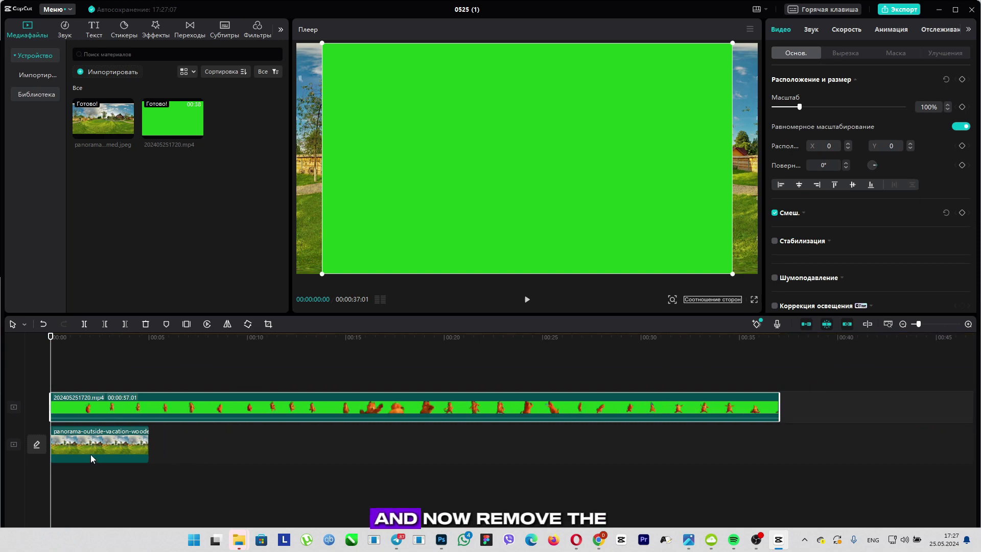
{"action": "left_click_drag", "start_coordinate": [147, 445], "coordinate": [779, 448]}
{"action": "left_click", "coordinate": [371, 343]}
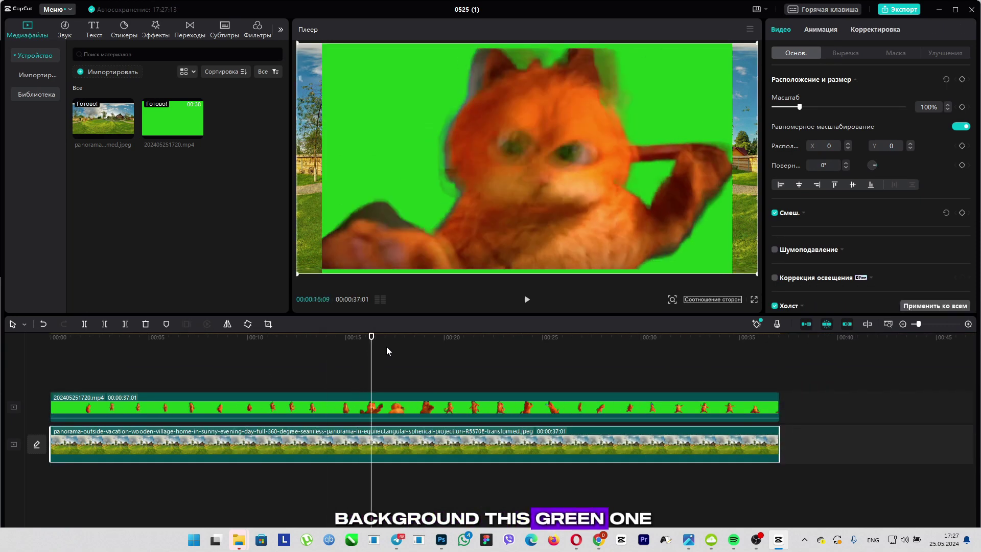
{"action": "left_click", "coordinate": [361, 344]}
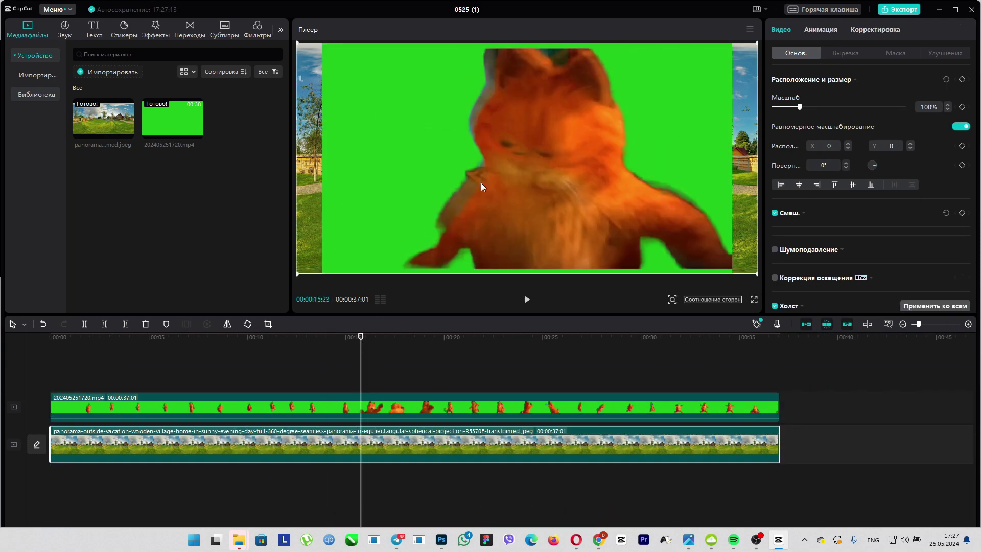
Step: Enable Хромакей on the Garfield clip and sample its green background as the key colour
{"action": "left_click", "coordinate": [367, 409]}
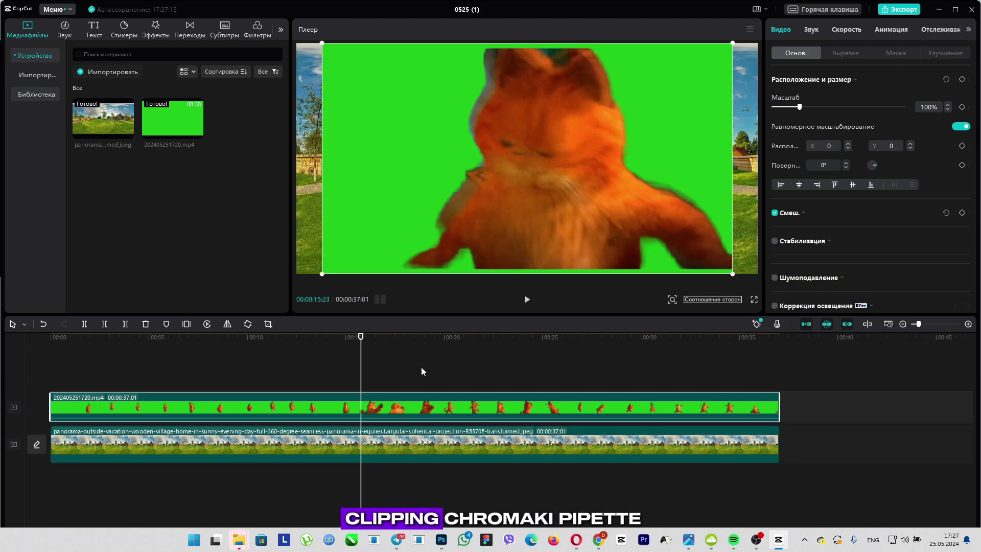
{"action": "left_click", "coordinate": [845, 53]}
{"action": "left_click", "coordinate": [774, 116]}
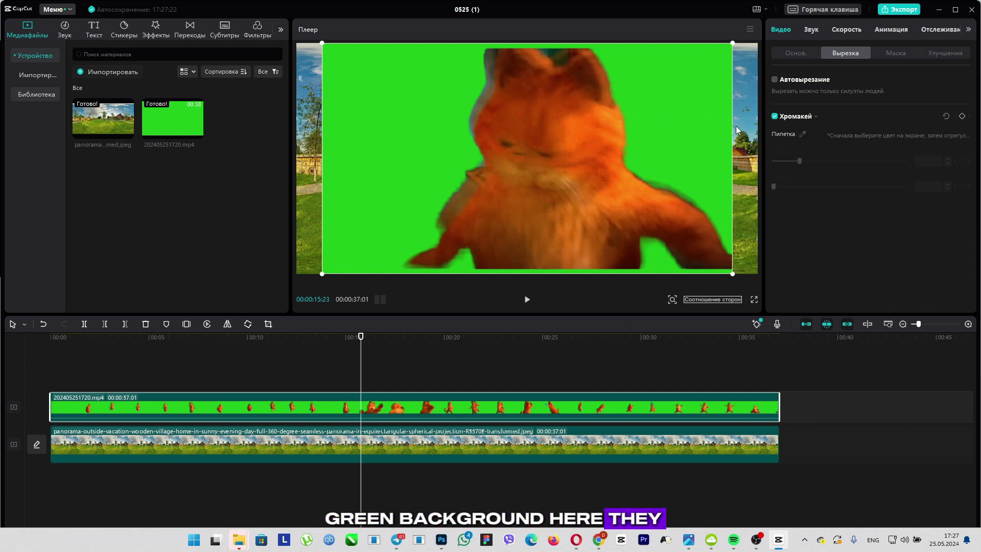
{"action": "left_click", "coordinate": [802, 133]}
{"action": "left_click", "coordinate": [701, 128]}
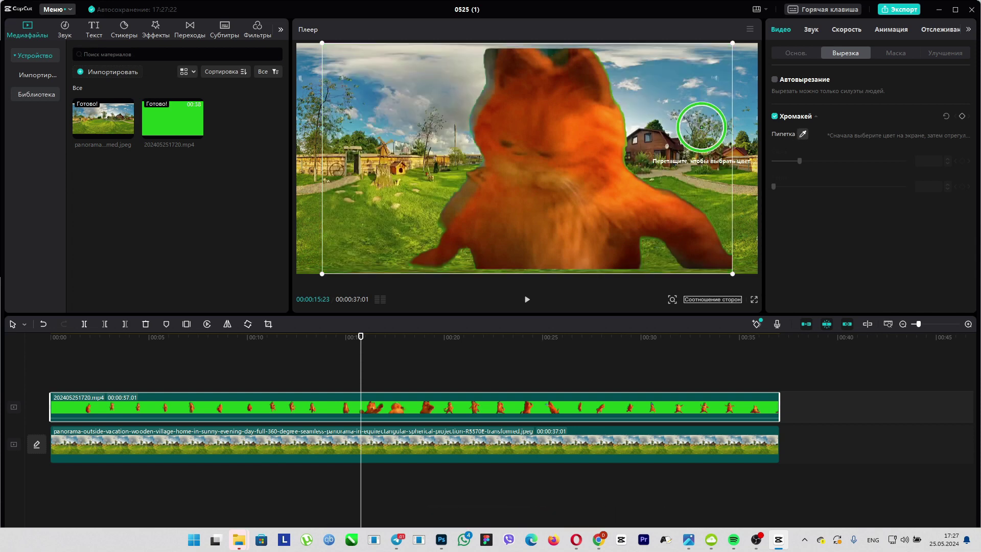
{"action": "left_click", "coordinate": [666, 119]}
Step: Tune the chroma key to Сила 92 and Тени 65, toggling the panorama to check
{"action": "left_click", "coordinate": [373, 444]}
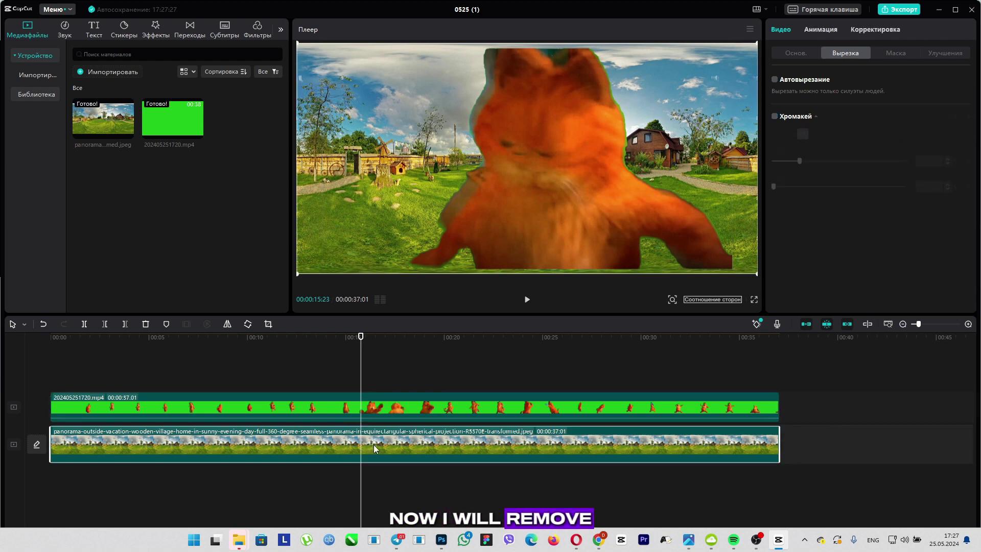
{"action": "key", "text": "v"}
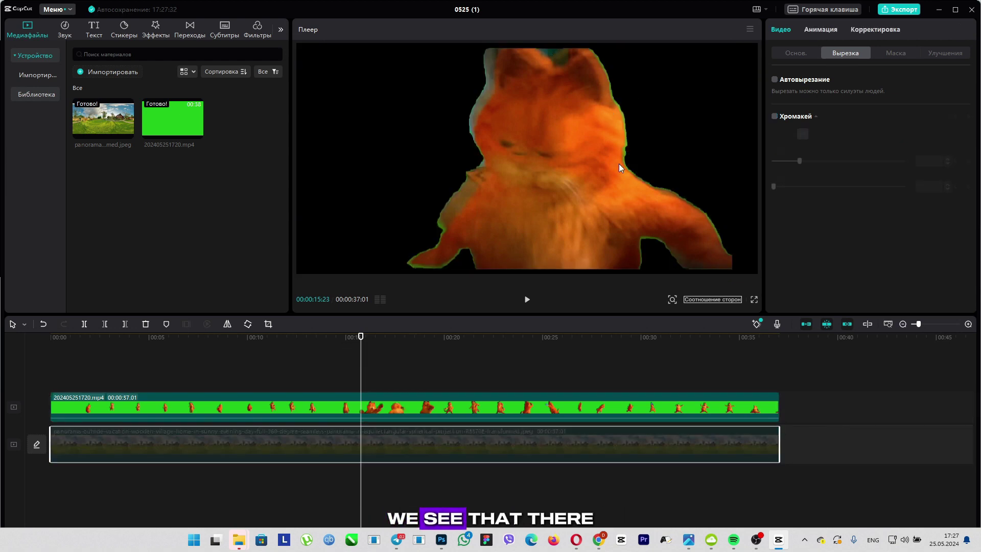
{"action": "left_click", "coordinate": [664, 115]}
{"action": "left_click_drag", "start_coordinate": [799, 161], "coordinate": [889, 161]}
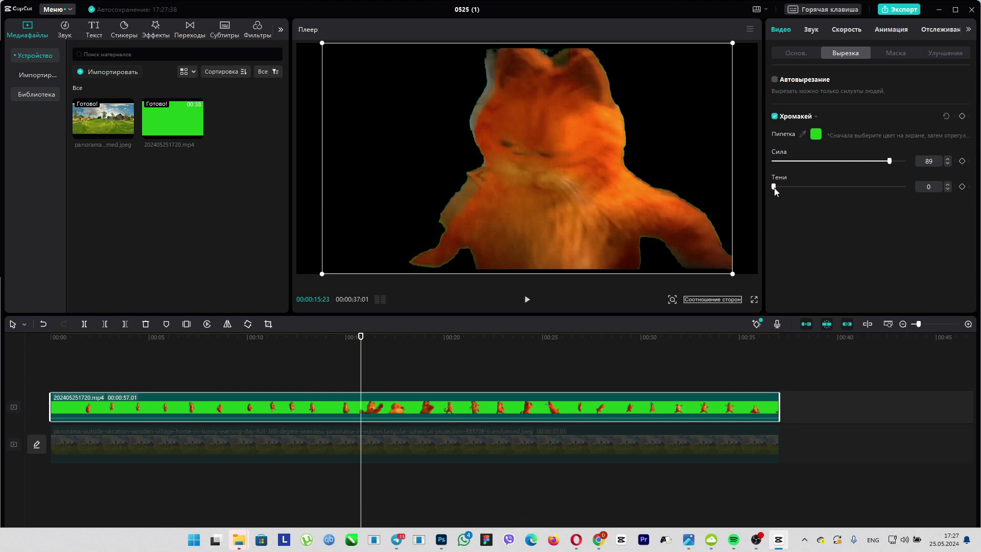
{"action": "left_click_drag", "start_coordinate": [774, 187], "coordinate": [893, 161]}
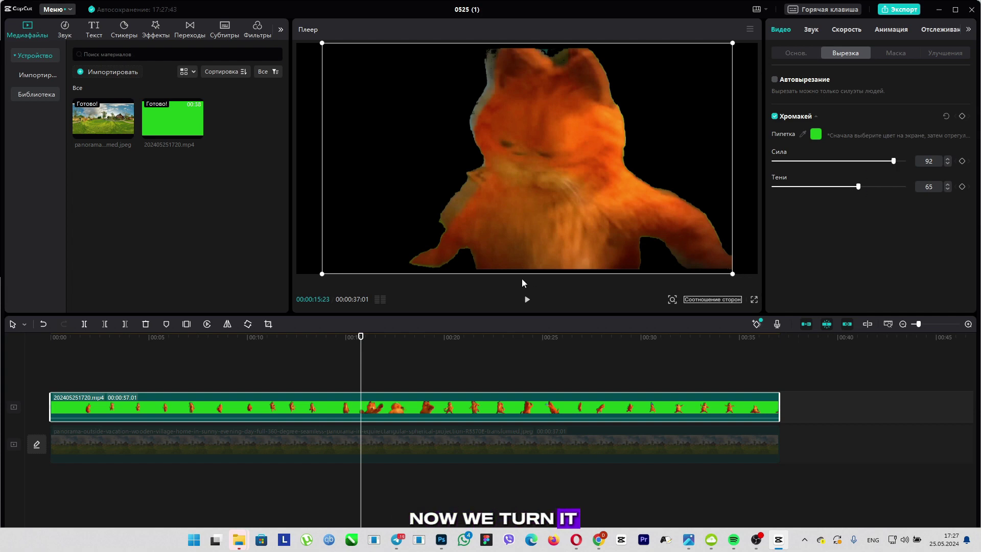
{"action": "left_click", "coordinate": [375, 441]}
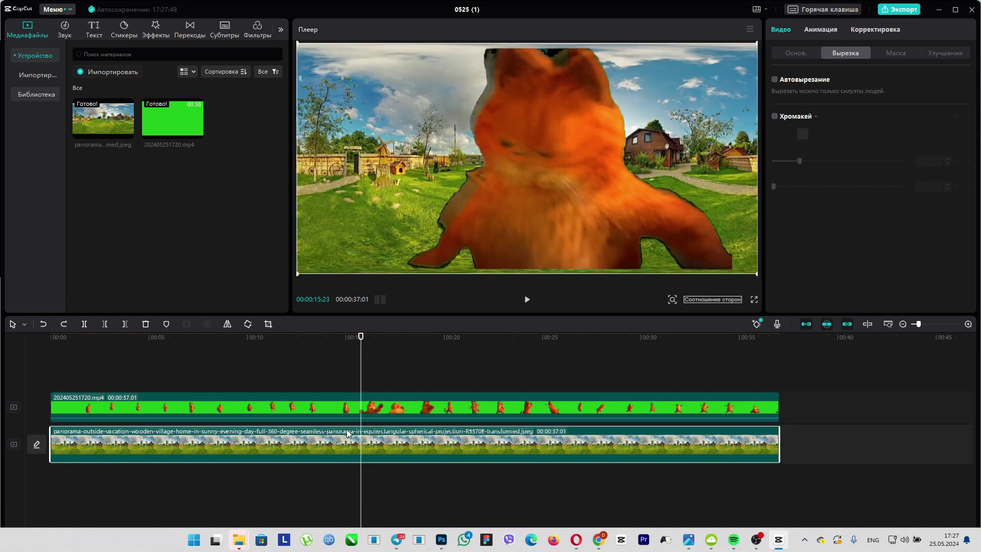
Step: Scale Garfield down to a small figure on the village lawn and play the composite
{"action": "left_click", "coordinate": [363, 408]}
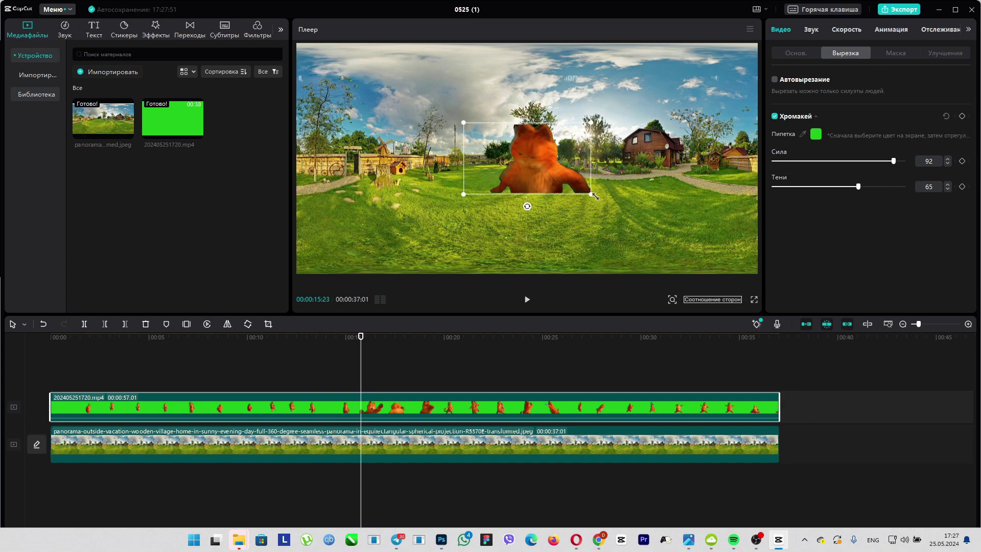
{"action": "left_click_drag", "start_coordinate": [593, 195], "coordinate": [538, 171]}
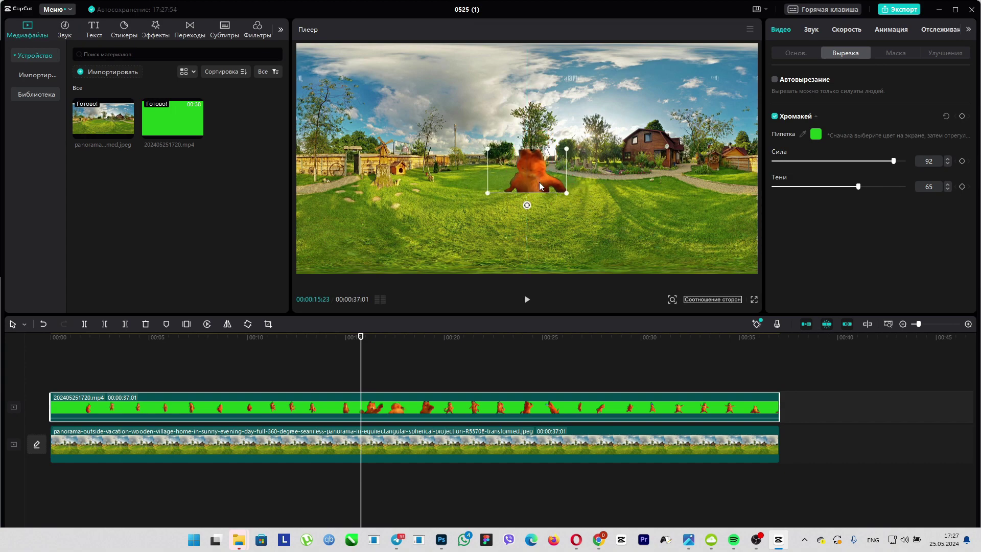
{"action": "left_click", "coordinate": [754, 299]}
{"action": "key", "text": "space"}
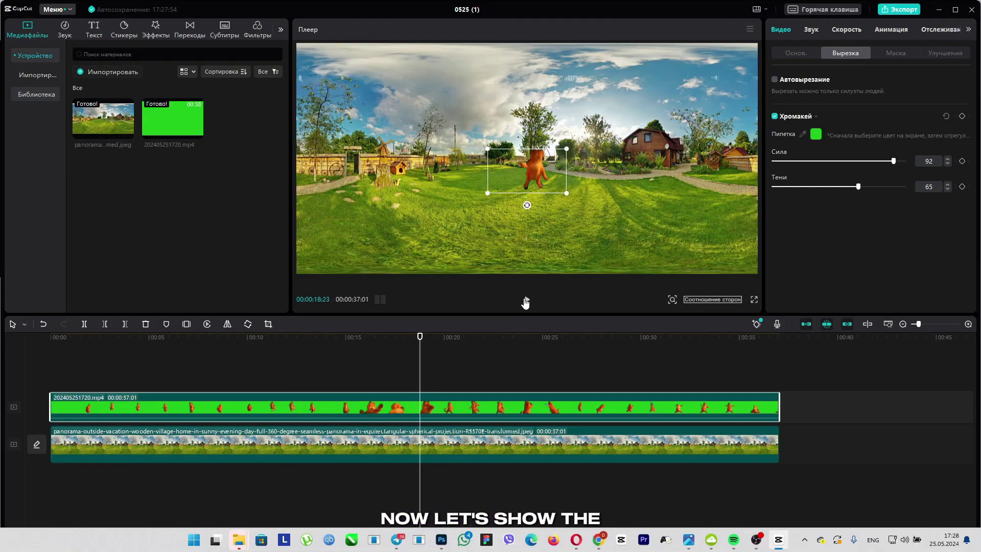
{"action": "mouse_move", "coordinate": [581, 546]}
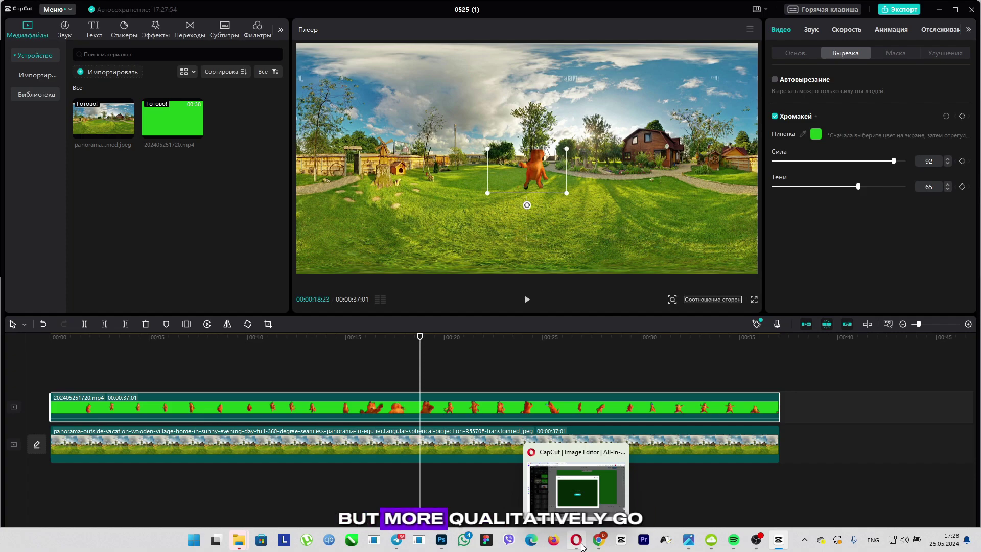
Step: Switch to the Opera browser and bring up the 'Dashboard - Runway' tab
{"action": "left_click", "coordinate": [576, 486]}
{"action": "left_click", "coordinate": [699, 167]}
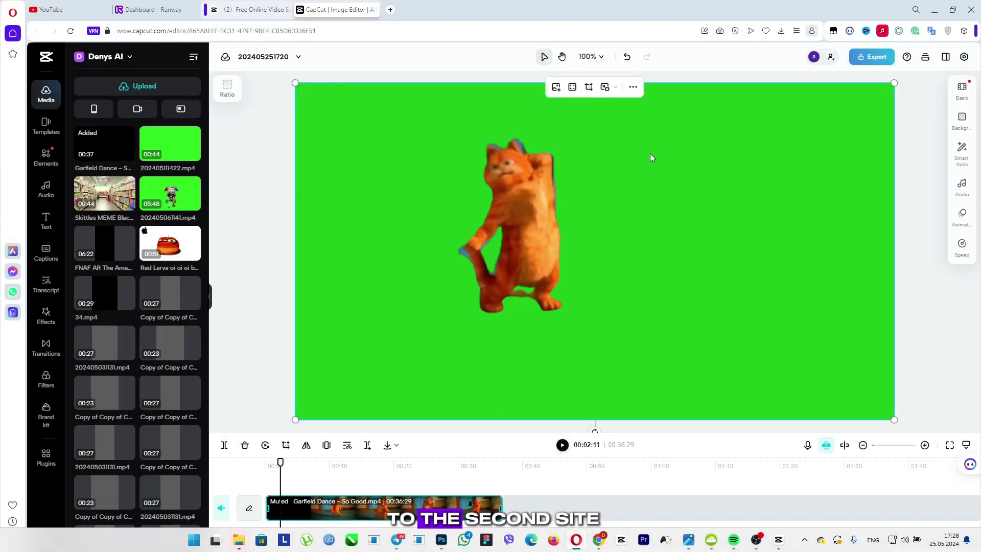
{"action": "left_click", "coordinate": [150, 11]}
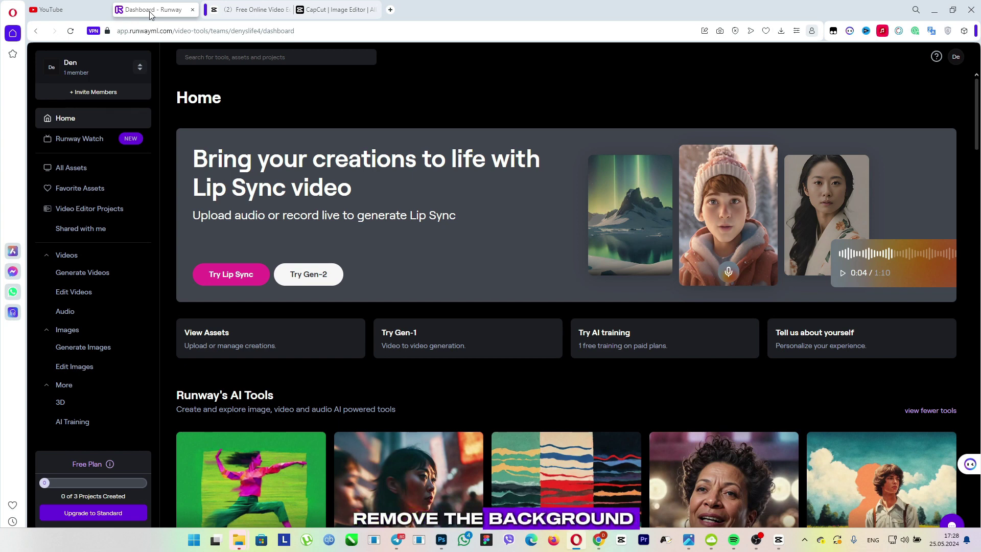
Step: Load the clip into Runway's Green Screen and mark three include points on Garfield near the start
{"action": "left_click", "coordinate": [85, 294]}
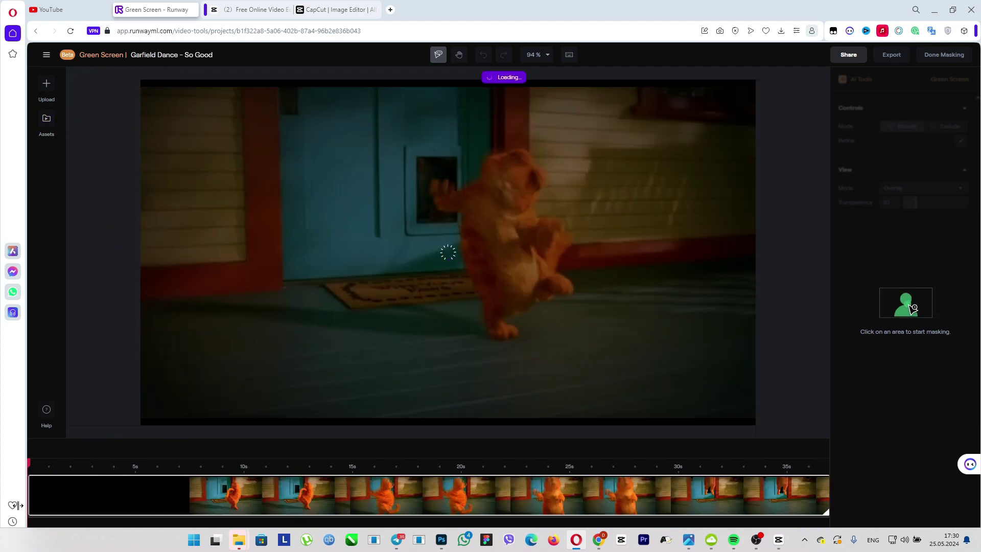
{"action": "left_click", "coordinate": [56, 463]}
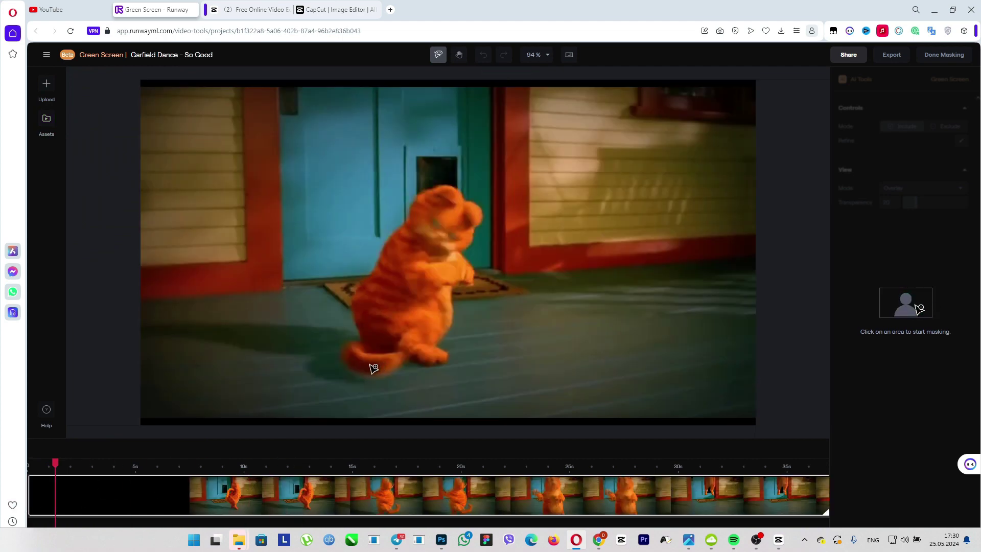
{"action": "left_click", "coordinate": [351, 354]}
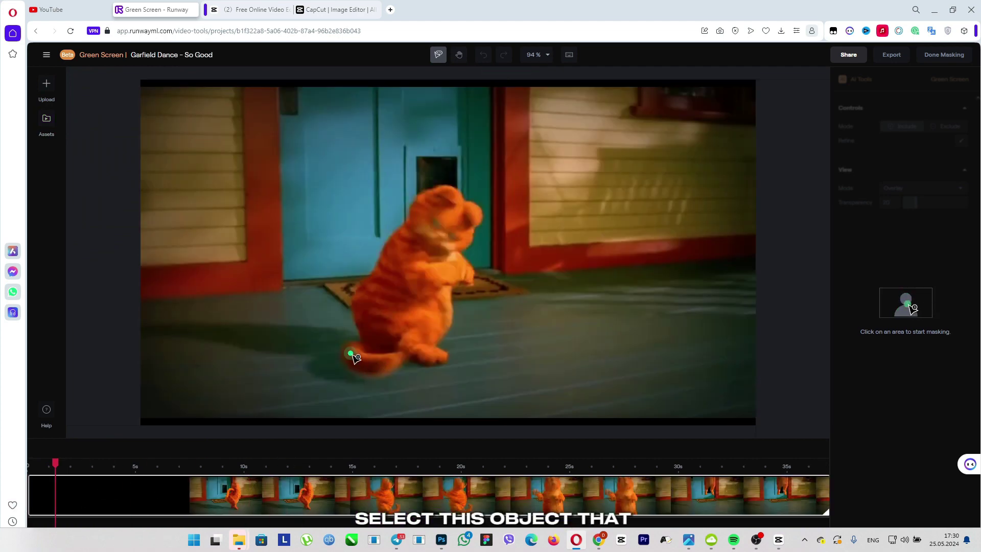
{"action": "left_click", "coordinate": [388, 364]}
{"action": "left_click", "coordinate": [432, 352]}
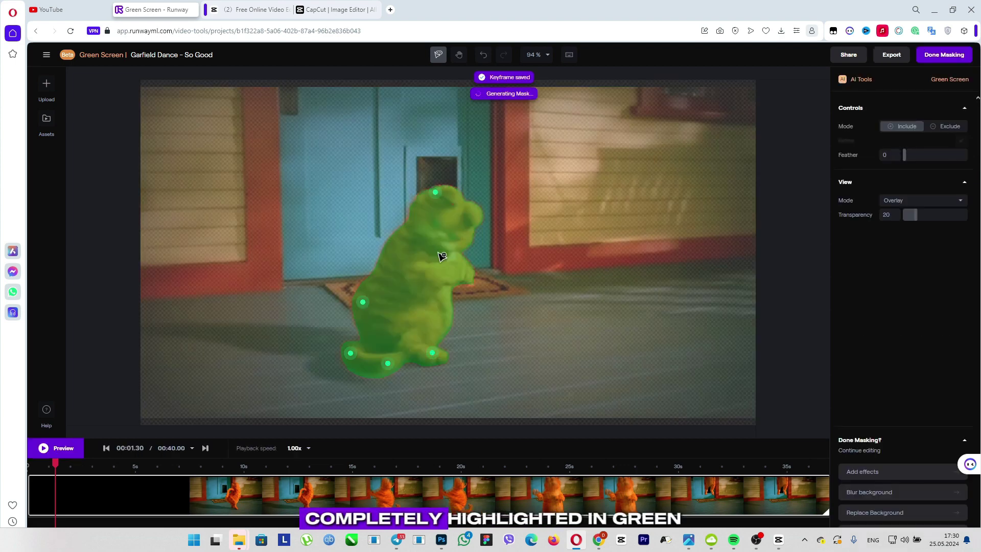
Step: Check the Garfield mask at about 8, 12, 15.5, 19, 25, 32 seconds and the clip's end
{"action": "left_click", "coordinate": [211, 463]}
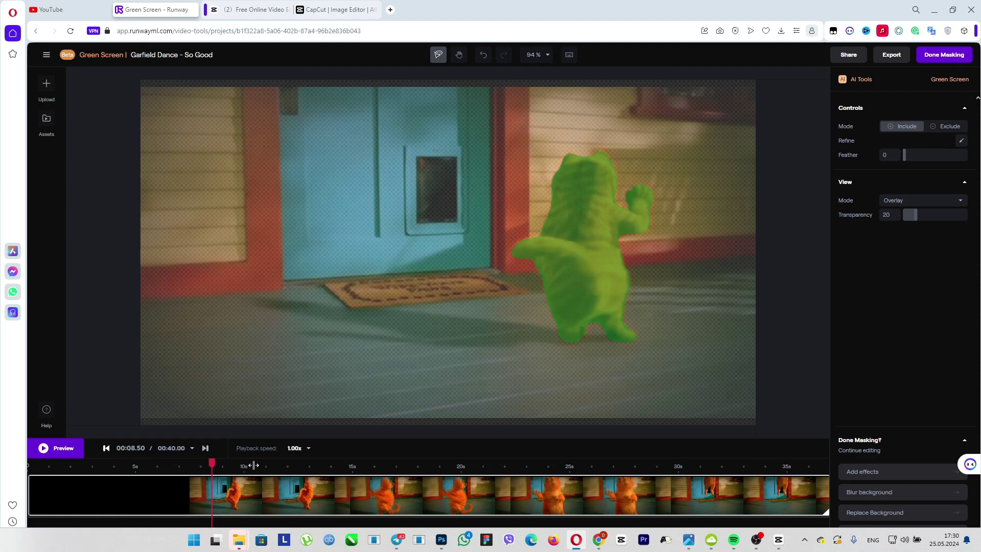
{"action": "left_click", "coordinate": [284, 466]}
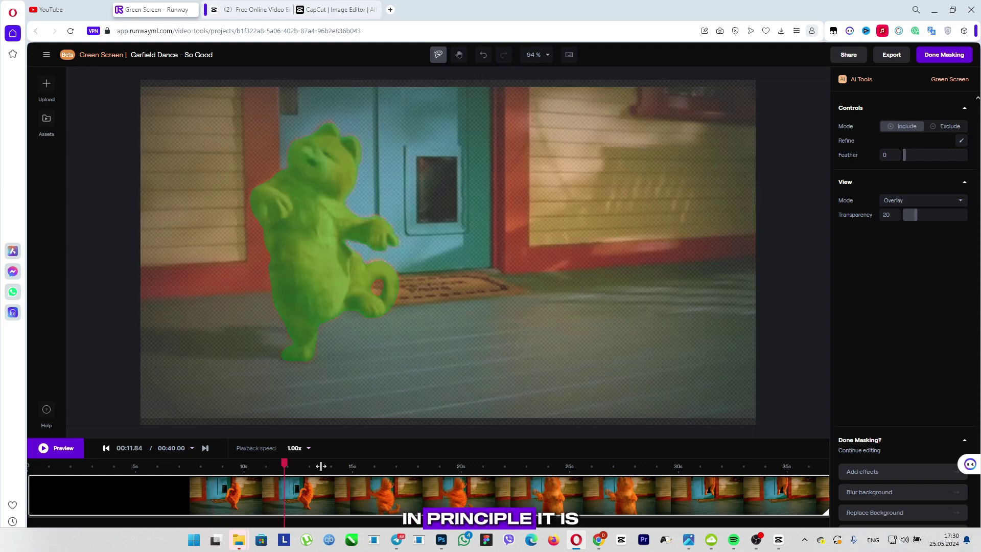
{"action": "left_click", "coordinate": [364, 466]}
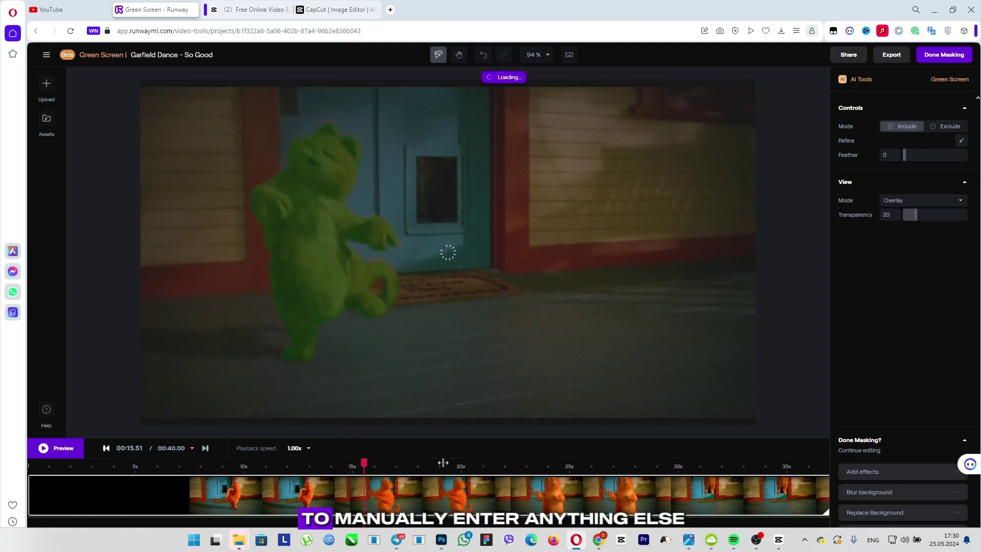
{"action": "left_click", "coordinate": [442, 463]}
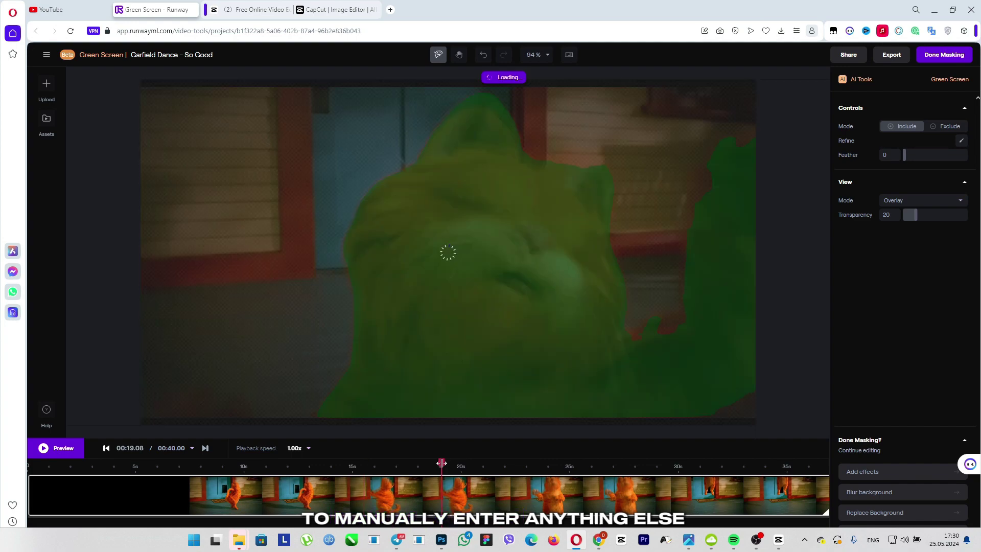
{"action": "left_click", "coordinate": [565, 465]}
{"action": "left_click", "coordinate": [726, 465]}
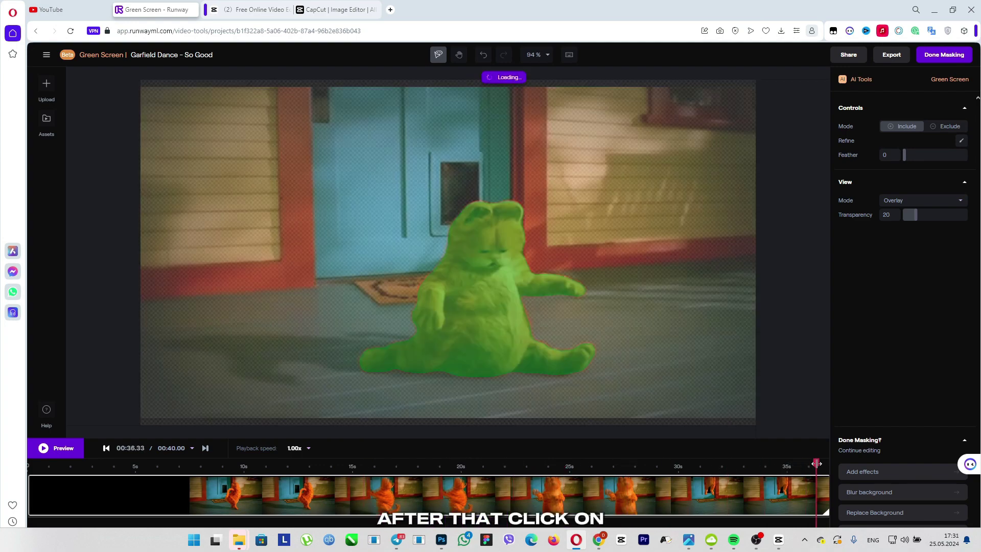
{"action": "left_click_drag", "start_coordinate": [765, 465], "coordinate": [816, 466]}
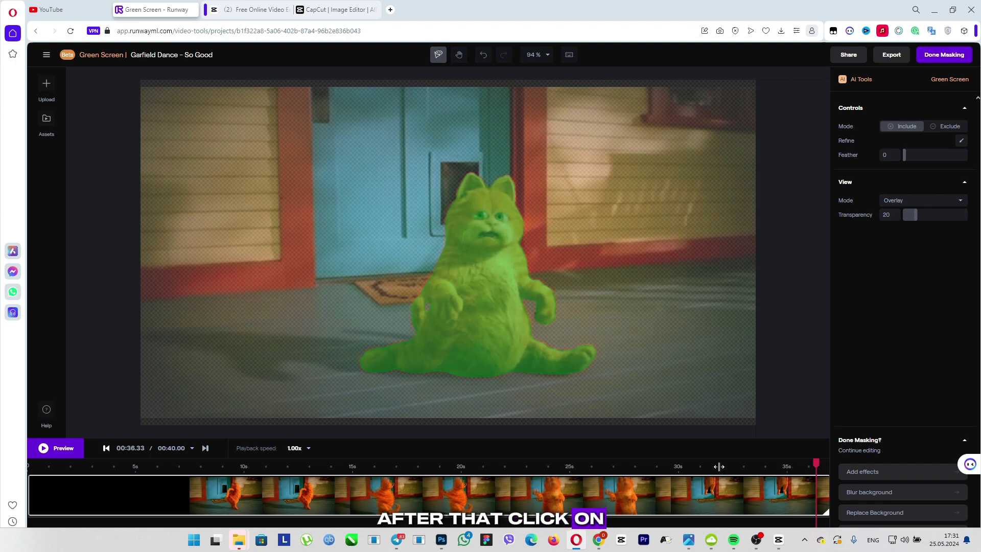
Step: Open the masked clip in Runway's editor, dismiss the welcome tour, and return to about 28 seconds
{"action": "left_click", "coordinate": [939, 57]}
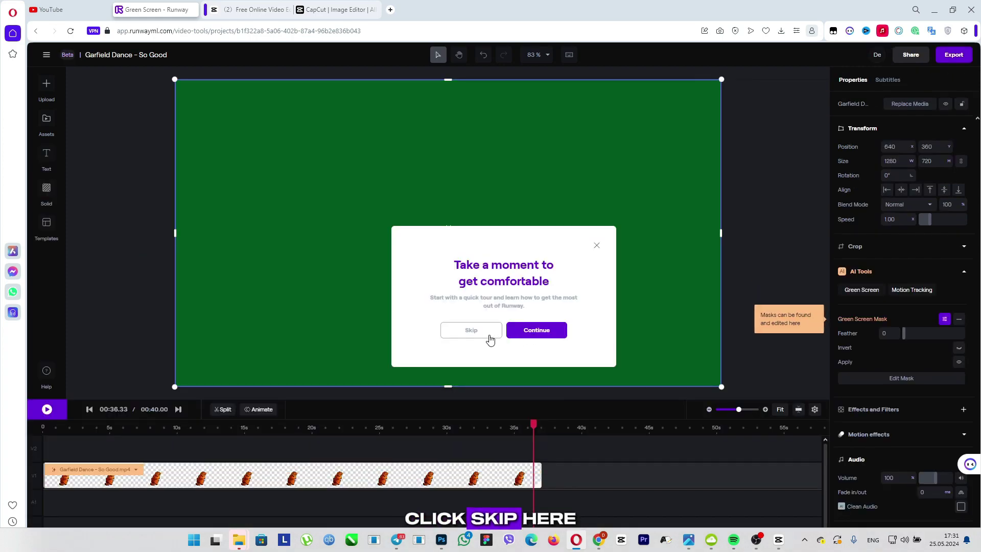
{"action": "left_click", "coordinate": [471, 330]}
{"action": "left_click_drag", "start_coordinate": [533, 424], "coordinate": [429, 424]}
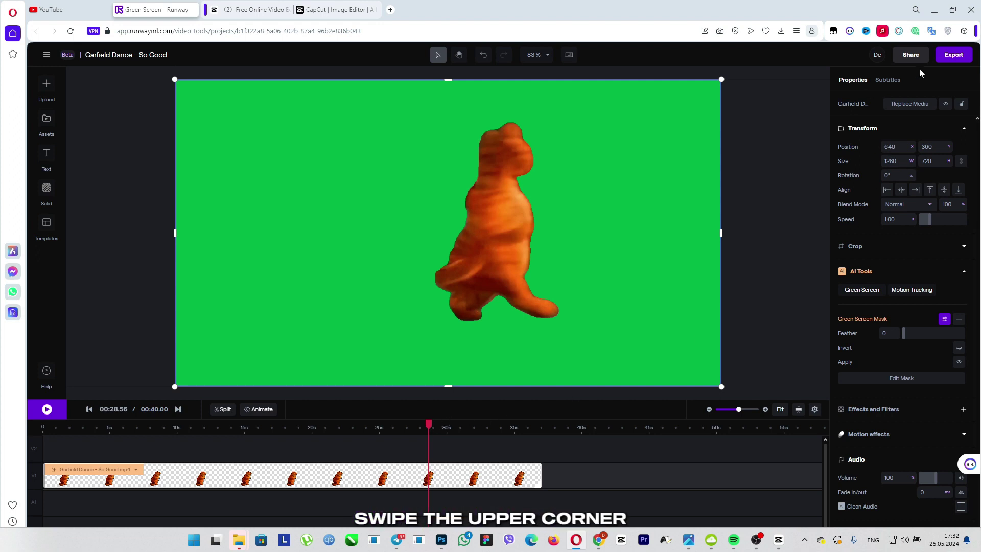
Step: Export the project as a 720p MP4 and follow its progress on the Assets page
{"action": "left_click", "coordinate": [955, 56]}
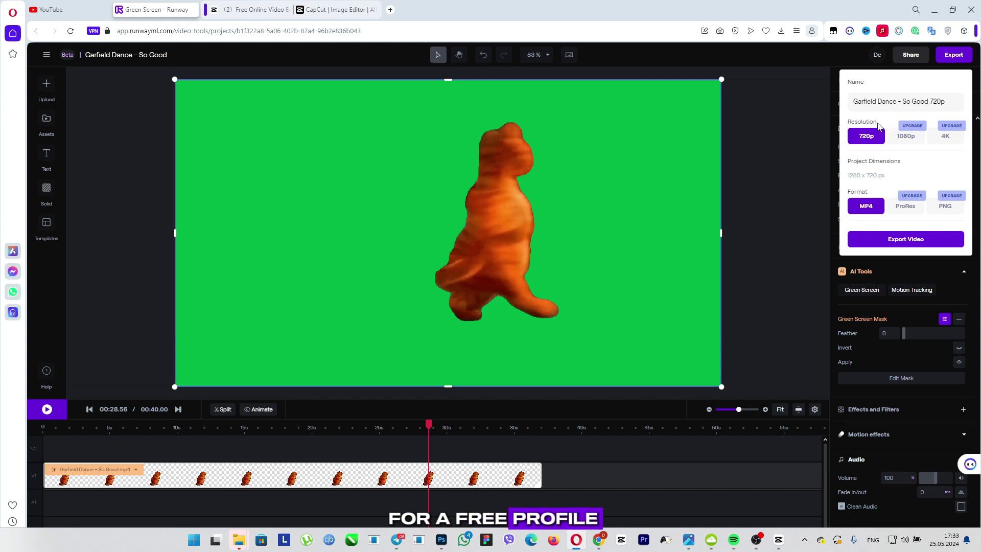
{"action": "left_click", "coordinate": [894, 239]}
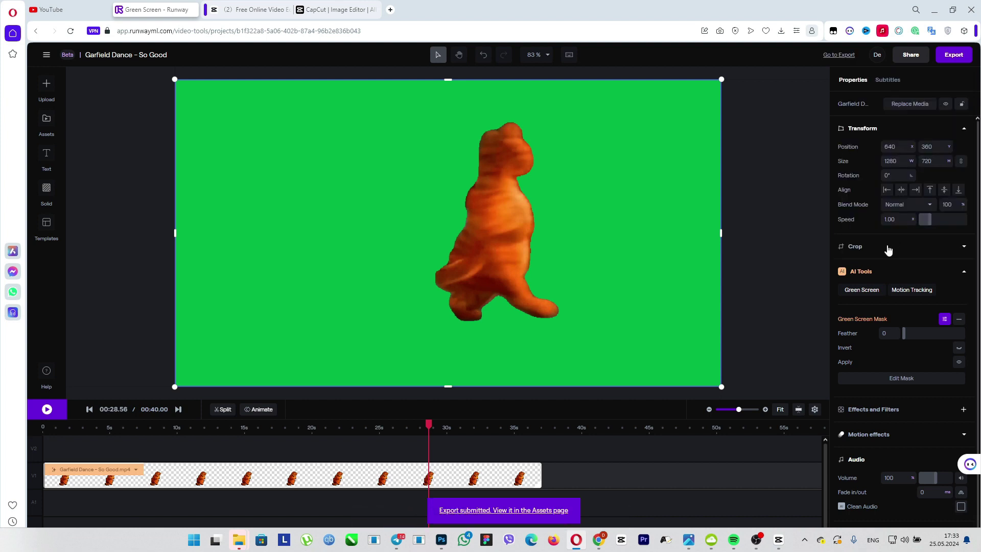
{"action": "left_click", "coordinate": [835, 55]}
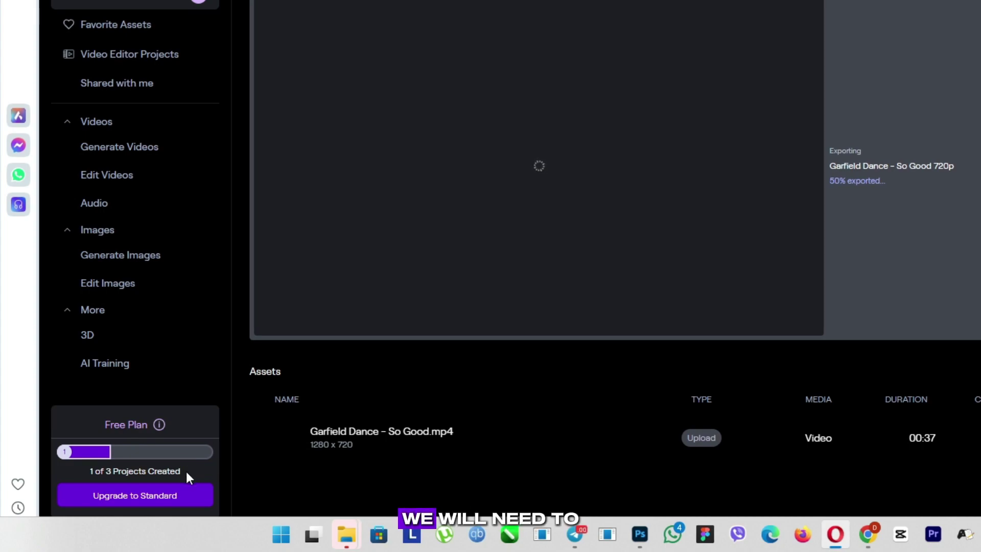
Step: View monthly plan prices, then download Garfield Dance - So Good 720p.mp4 and show it in its folder
{"action": "left_click", "coordinate": [158, 495]}
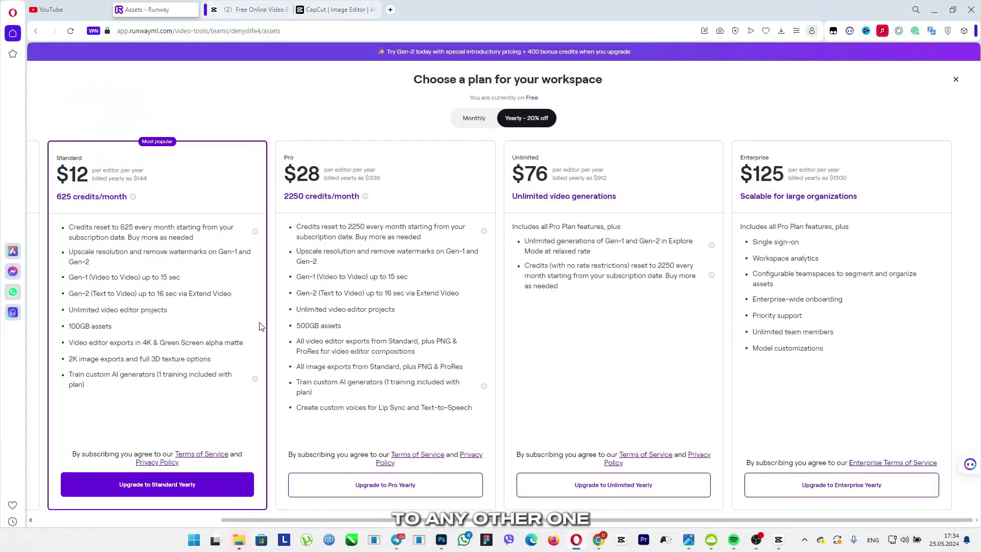
{"action": "left_click", "coordinate": [475, 118]}
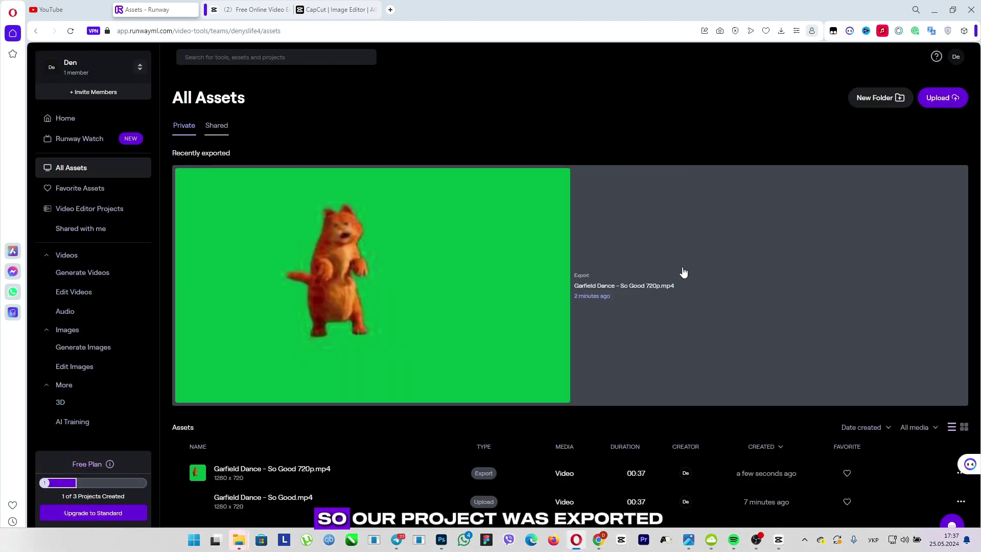
{"action": "left_click", "coordinate": [683, 272]}
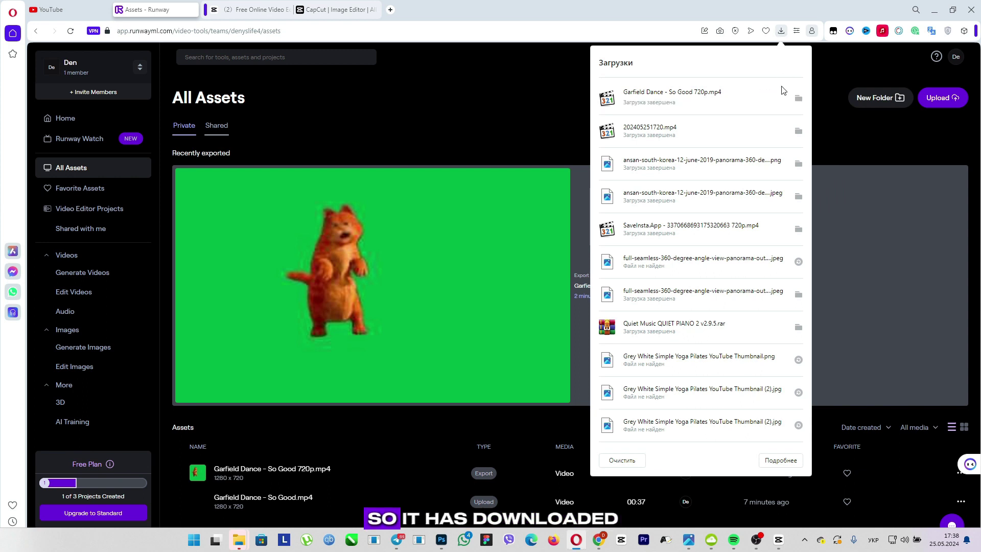
{"action": "left_click", "coordinate": [797, 98]}
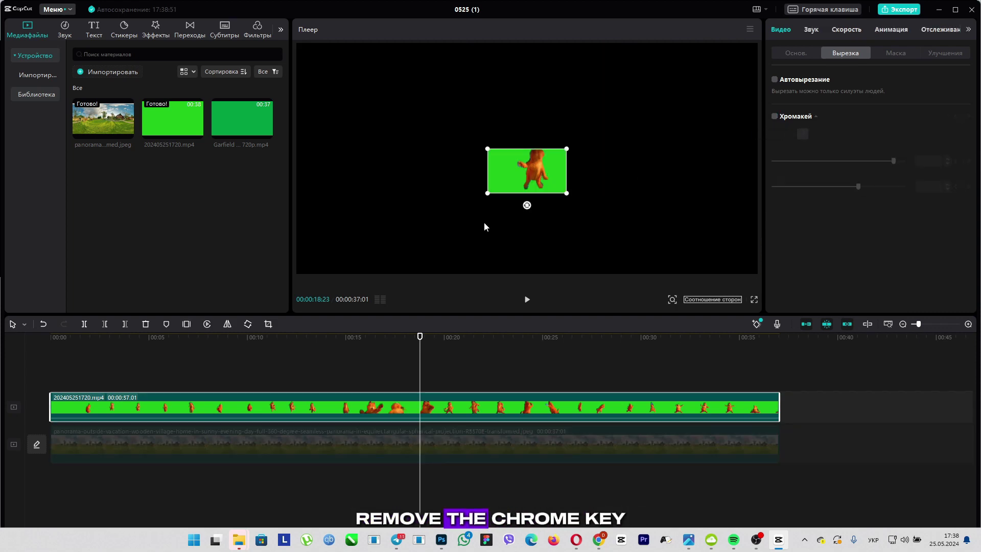
Step: Enlarge the CapCut Online green clip and add the Runway export on a new track at half size
{"action": "left_click_drag", "start_coordinate": [568, 152], "coordinate": [622, 115]}
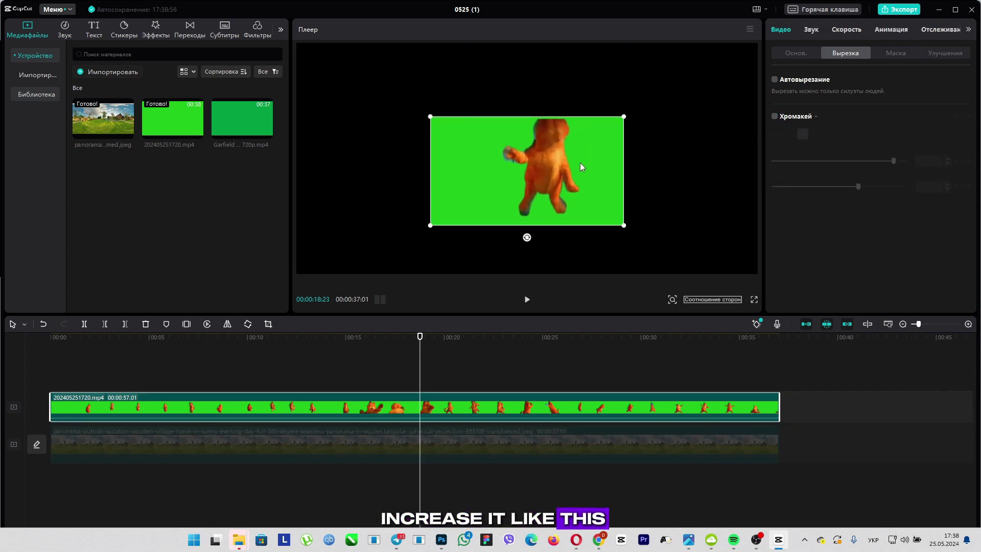
{"action": "left_click_drag", "start_coordinate": [242, 117], "coordinate": [84, 388]}
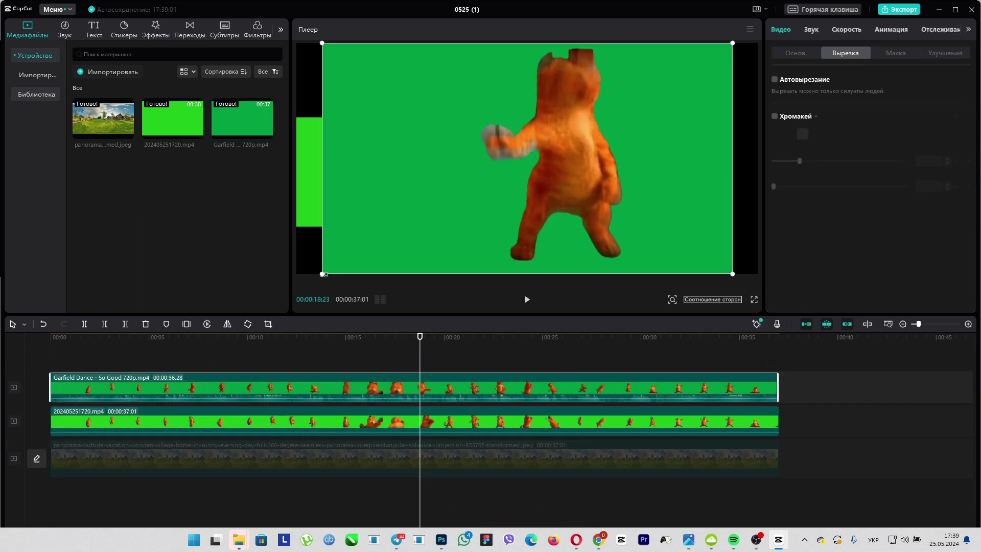
{"action": "left_click_drag", "start_coordinate": [323, 275], "coordinate": [394, 231]}
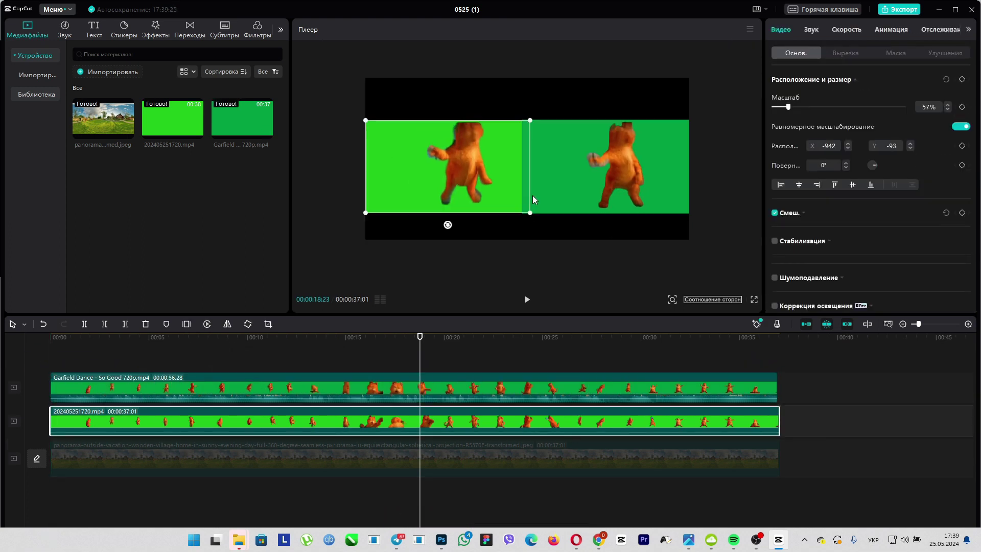
{"action": "left_click", "coordinate": [611, 160]}
{"action": "left_click", "coordinate": [559, 216]}
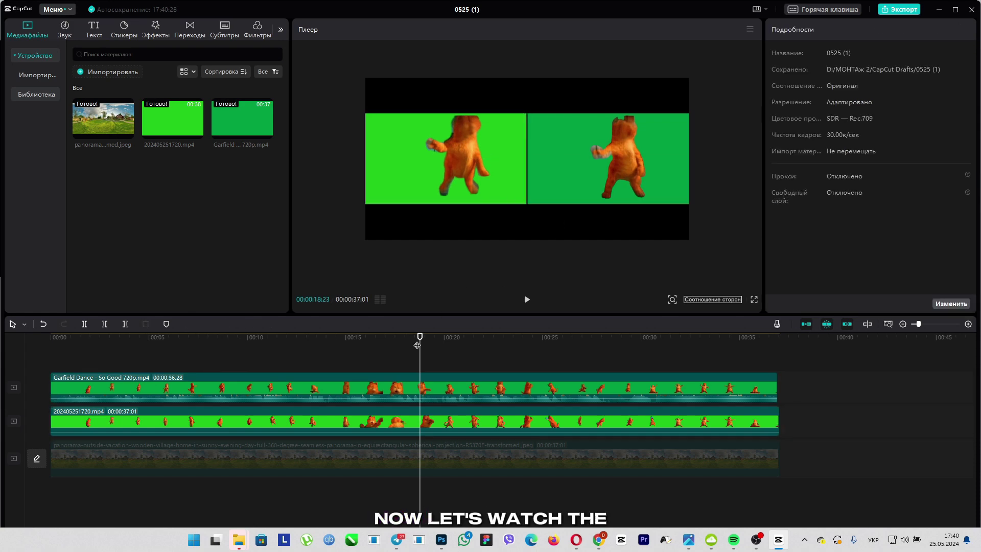
{"action": "left_click_drag", "start_coordinate": [417, 343], "coordinate": [20, 361]}
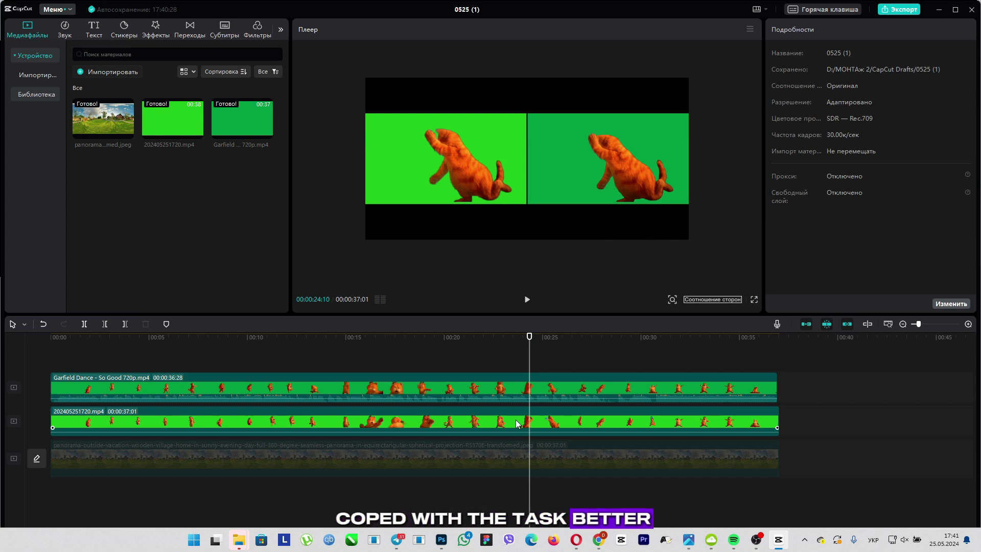
Step: Hide the middle green-screen clip and centre the Runway Garfield clip over the village panorama
{"action": "left_click", "coordinate": [525, 471]}
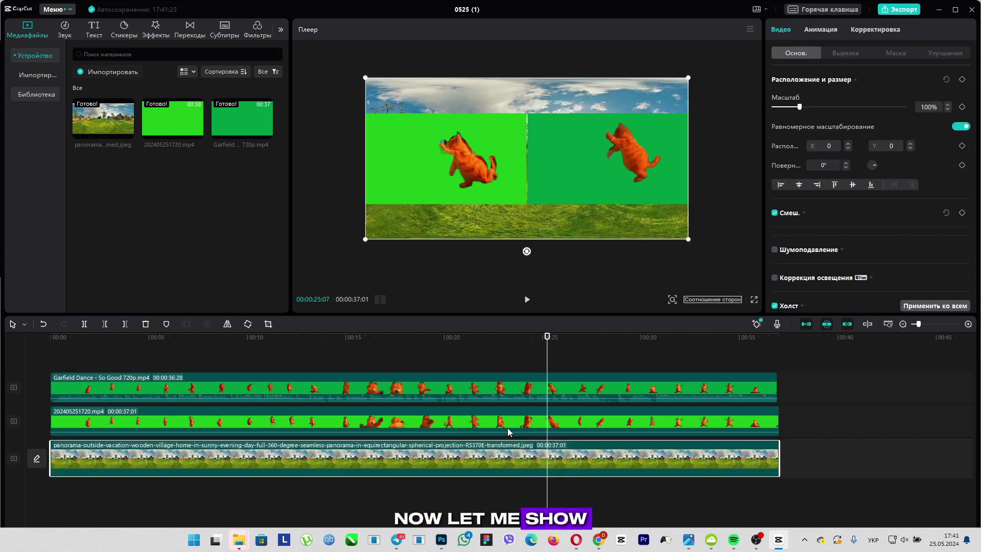
{"action": "left_click", "coordinate": [466, 392]}
{"action": "left_click", "coordinate": [456, 428]}
{"action": "key", "text": "v"}
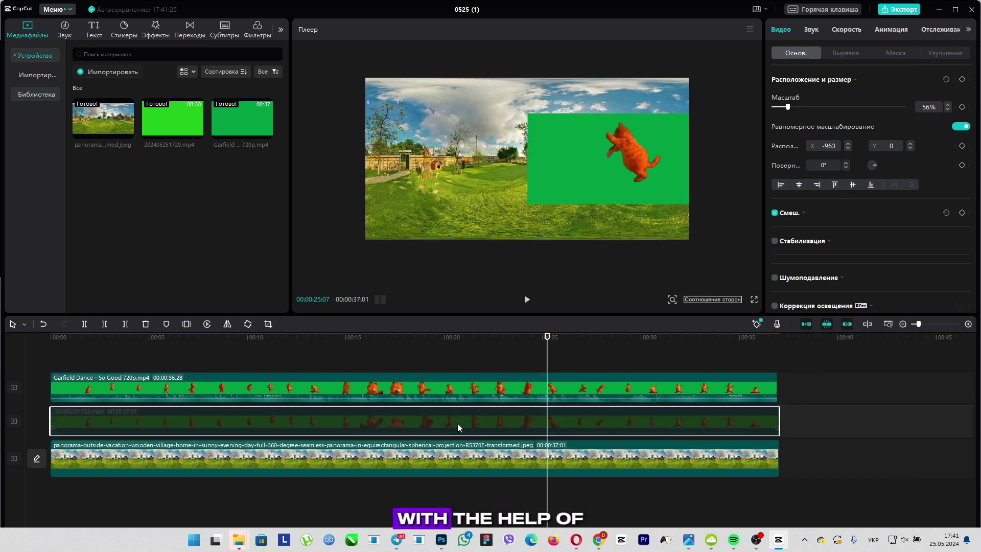
{"action": "key", "text": "v"}
{"action": "key", "text": "v"}
{"action": "left_click", "coordinate": [510, 388]}
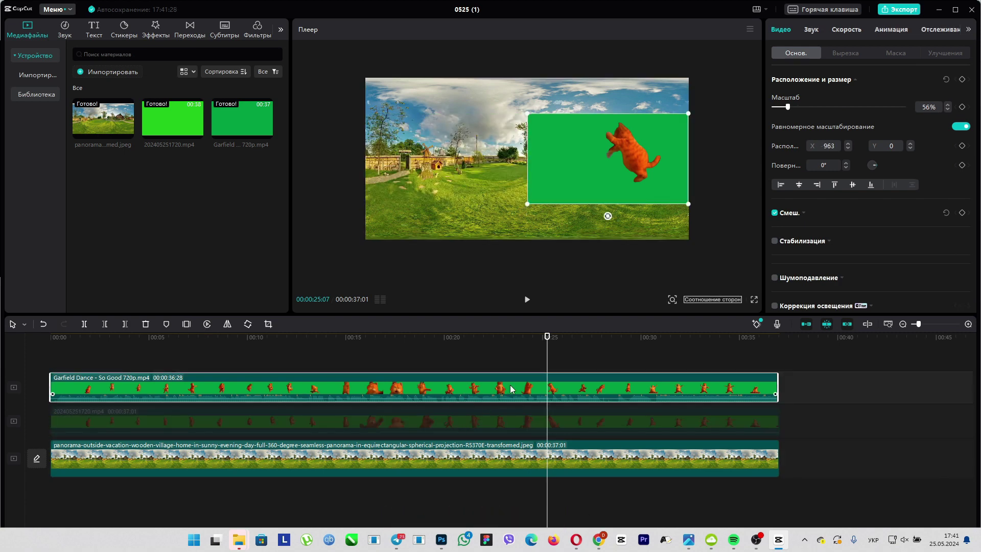
{"action": "left_click_drag", "start_coordinate": [630, 178], "coordinate": [553, 177]}
Step: Enable Хромакей on the Garfield clip, sample the green with Пипетка, and open export settings
{"action": "left_click", "coordinate": [846, 53]}
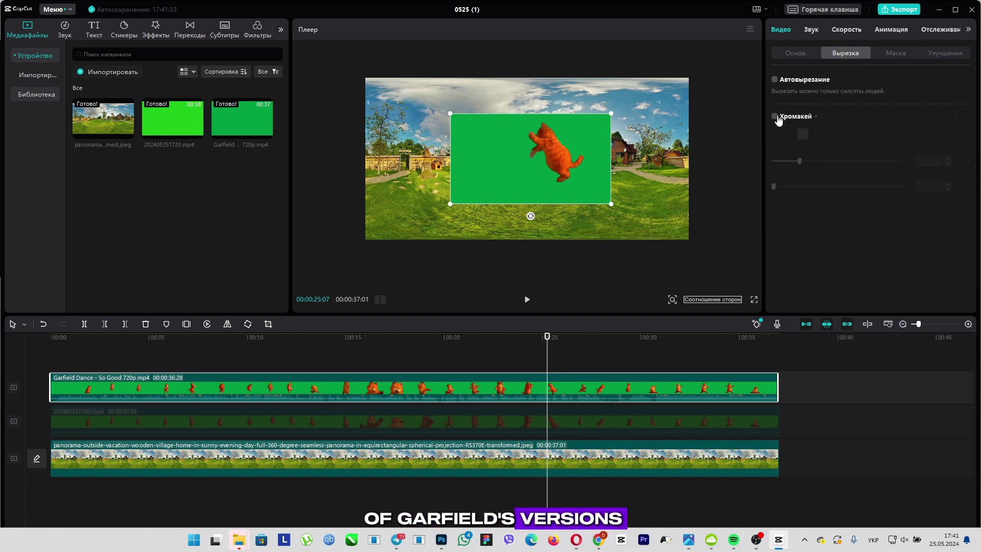
{"action": "left_click", "coordinate": [802, 134]}
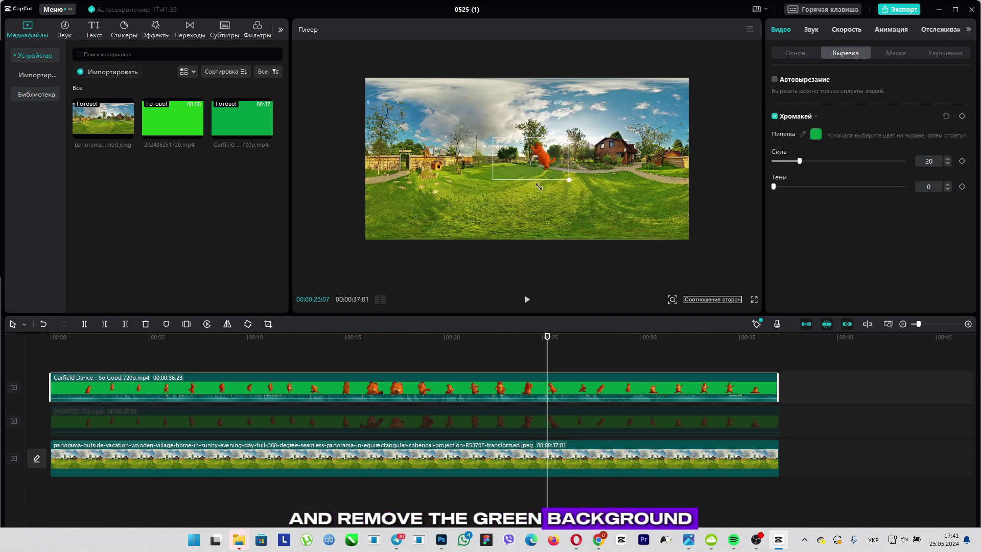
{"action": "left_click_drag", "start_coordinate": [538, 187], "coordinate": [546, 174]}
{"action": "left_click", "coordinate": [592, 273]}
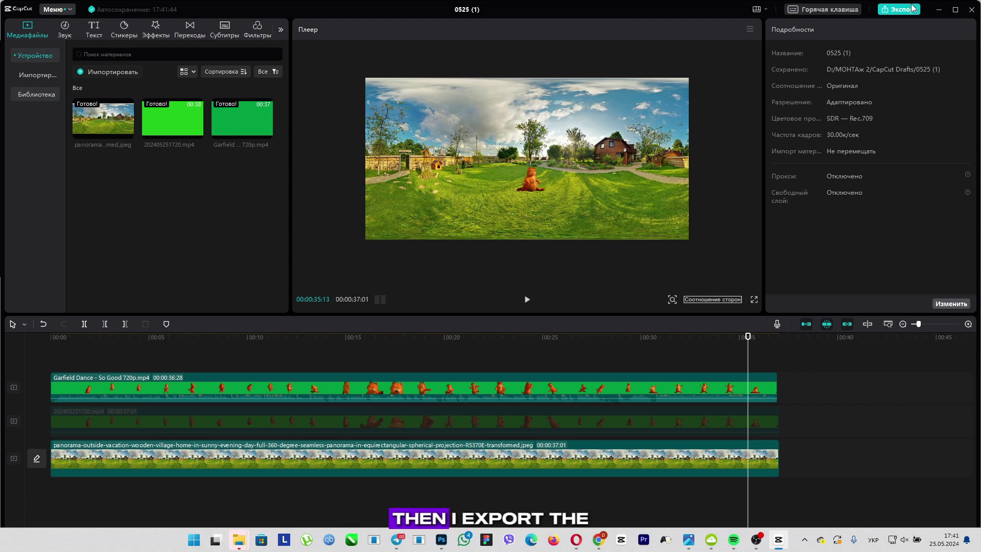
{"action": "key", "text": "ctrl+e"}
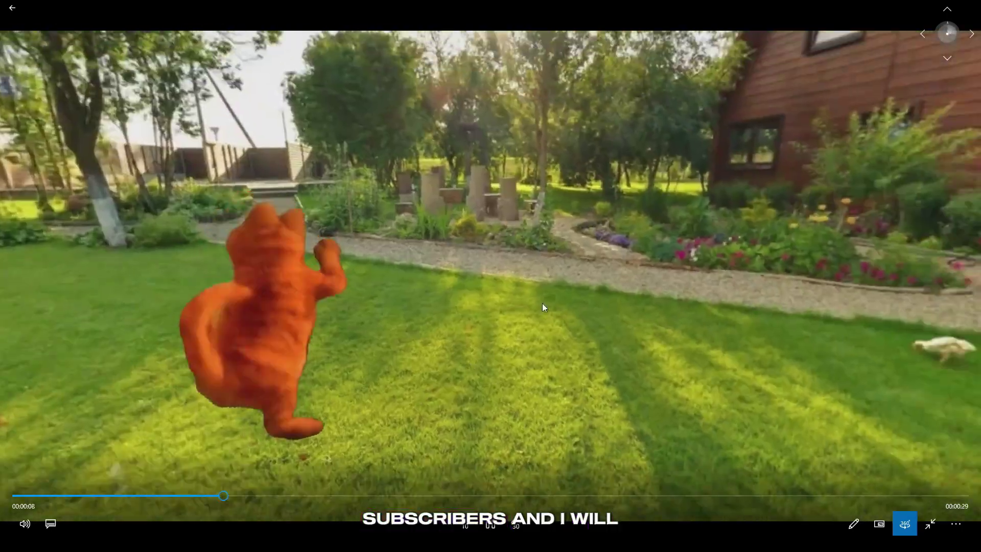
Step: Tilt the 360° view of Garfield on the village lawn up to the sky and back
{"action": "left_click_drag", "start_coordinate": [541, 302], "coordinate": [510, 225]}
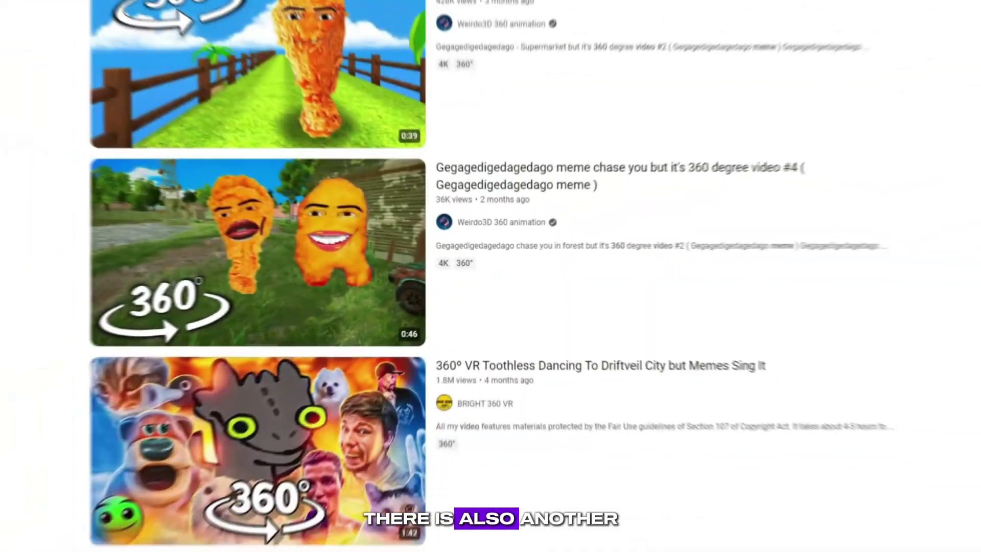
{"action": "scroll", "coordinate": [490, 276], "scroll_direction": "down", "scroll_amount": 2}
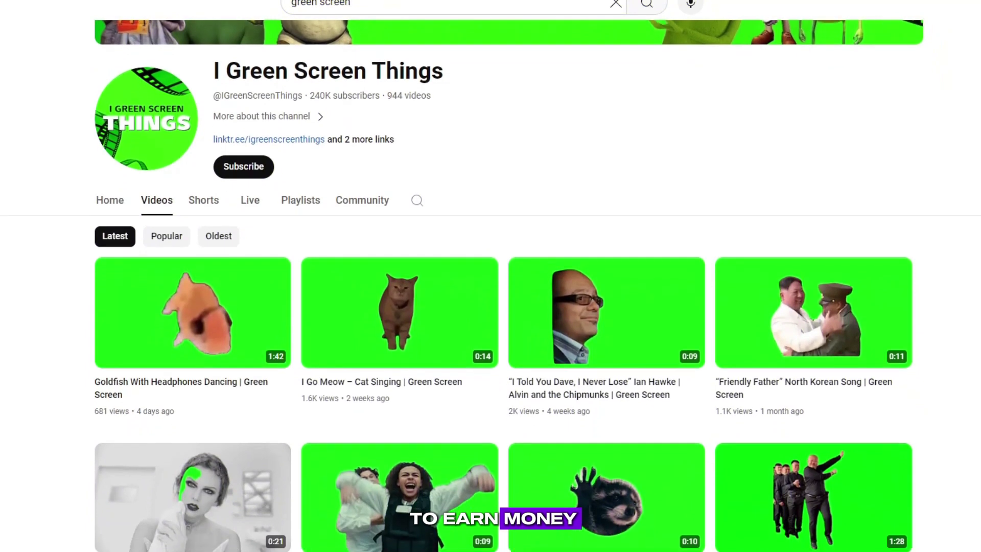
Step: Scroll through the I Green Screen Things videos, past Santa Running Meme and Jack Black Tosses a Peach
{"action": "scroll", "coordinate": [491, 306], "scroll_direction": "down", "scroll_amount": 2}
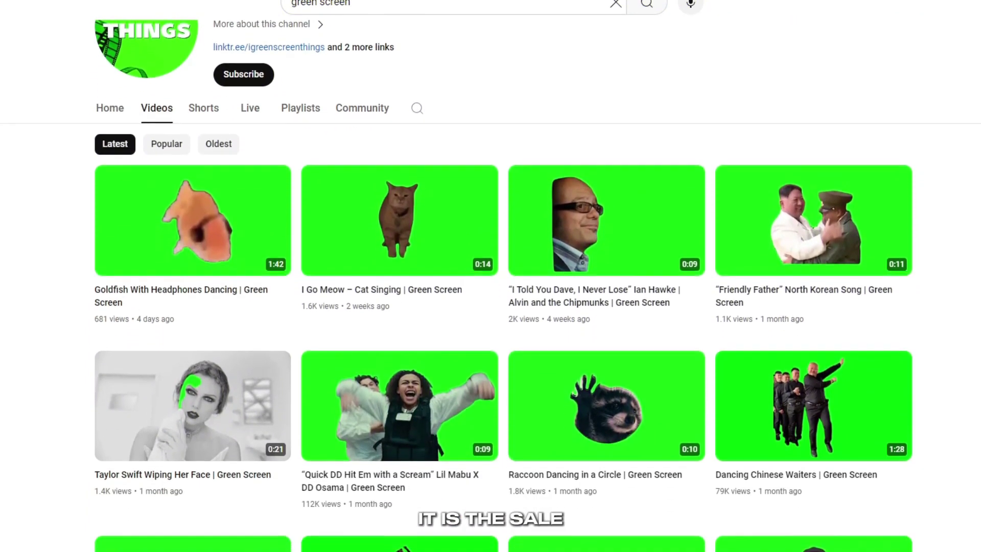
{"action": "scroll", "coordinate": [490, 306], "scroll_direction": "down", "scroll_amount": 1}
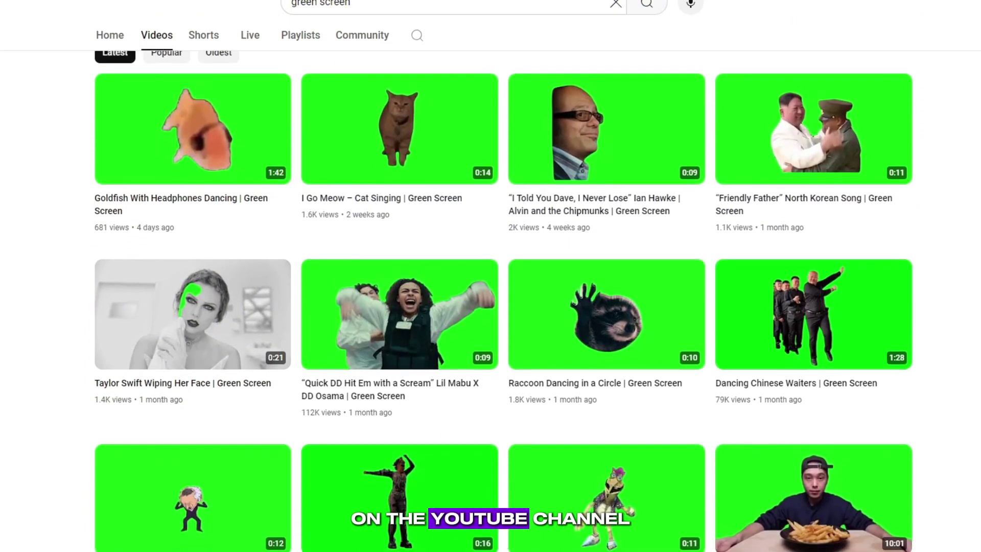
{"action": "scroll", "coordinate": [490, 307], "scroll_direction": "down", "scroll_amount": 2}
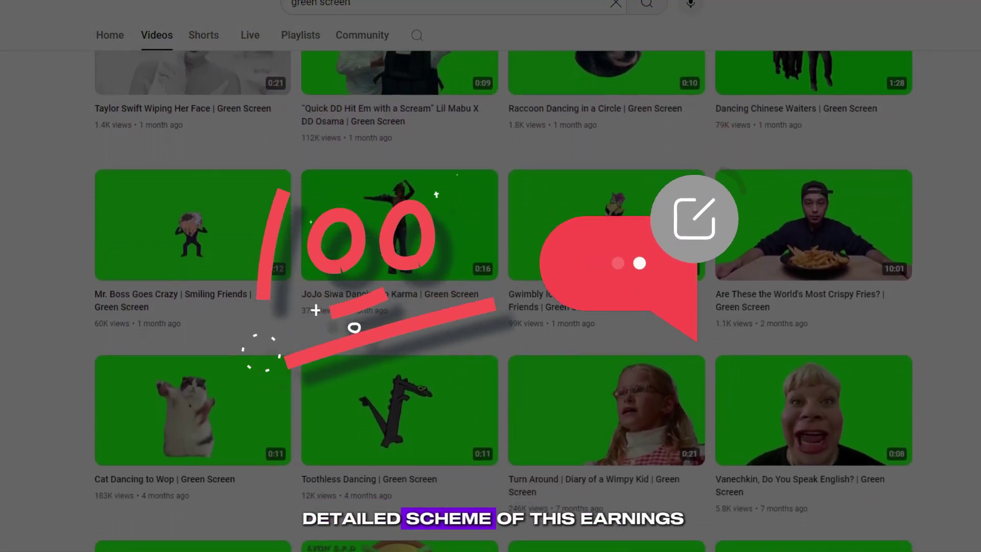
{"action": "scroll", "coordinate": [490, 307], "scroll_direction": "down", "scroll_amount": 1}
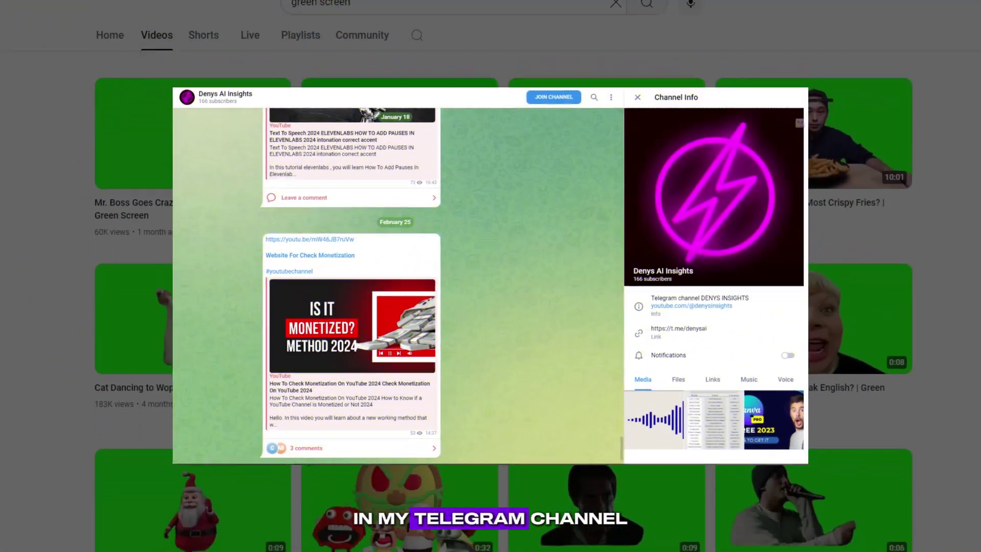
{"action": "scroll", "coordinate": [490, 306], "scroll_direction": "down", "scroll_amount": 2}
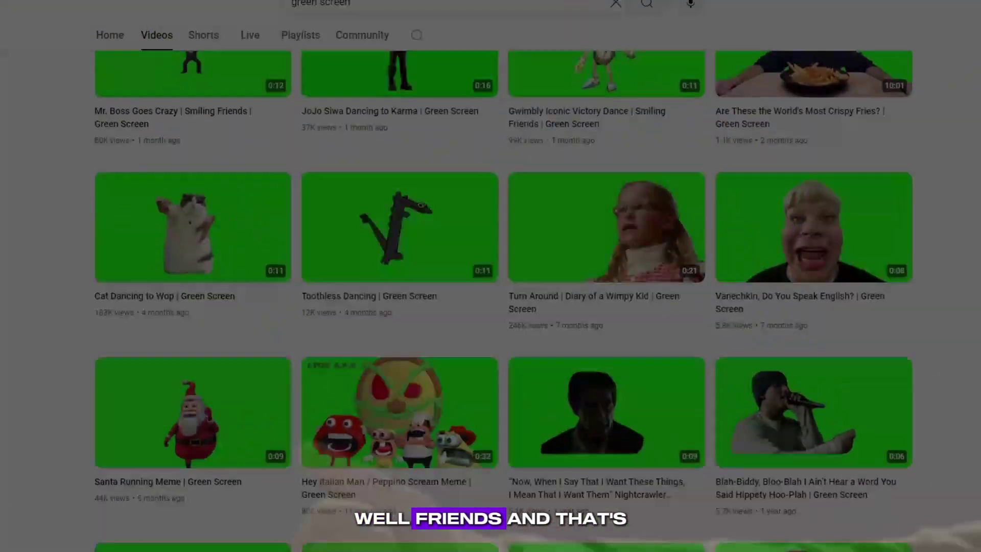
{"action": "scroll", "coordinate": [490, 306], "scroll_direction": "down", "scroll_amount": 2}
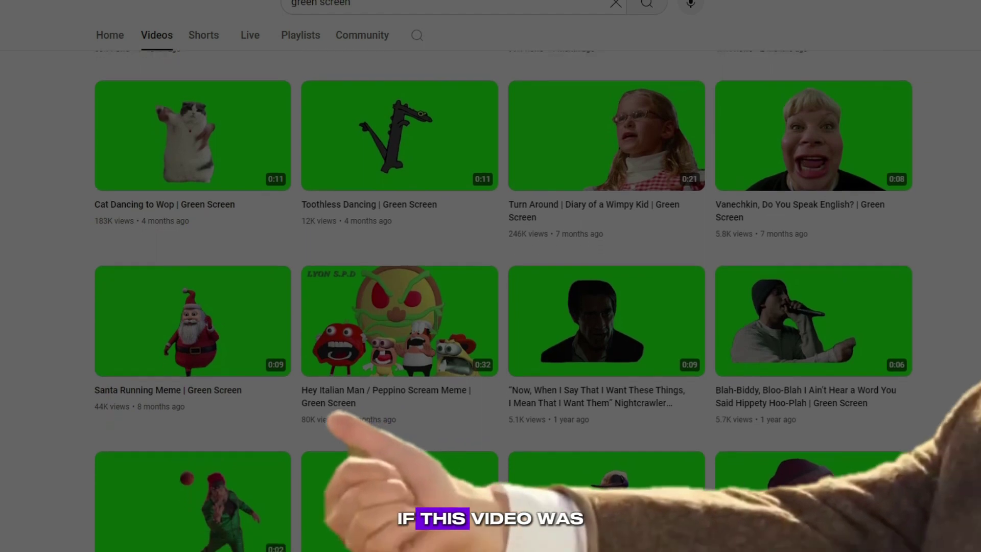
{"action": "scroll", "coordinate": [490, 306], "scroll_direction": "down", "scroll_amount": 2}
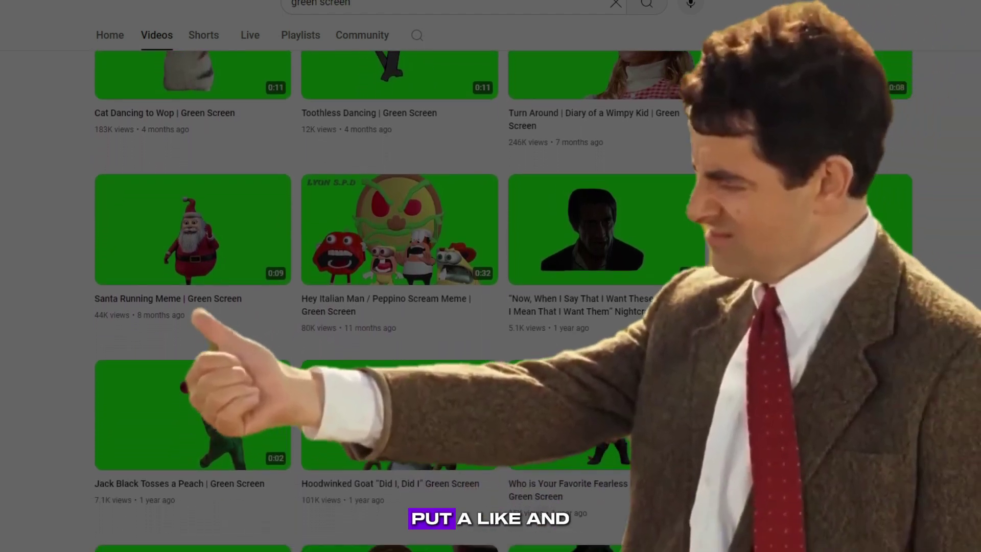